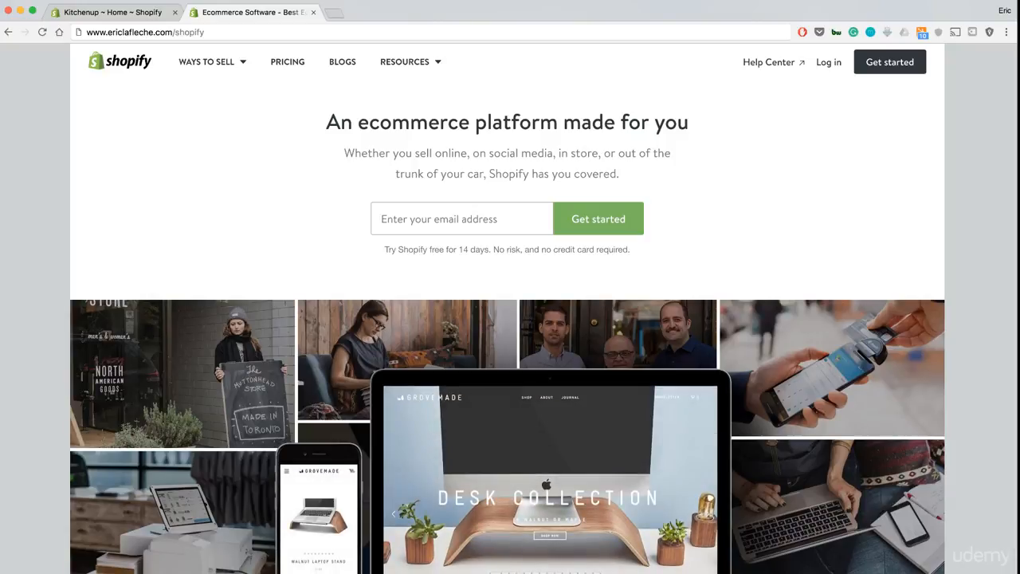
Step: Load the Shopify referral page and open the sign-up form for the free 14-day trial
key(super+l)
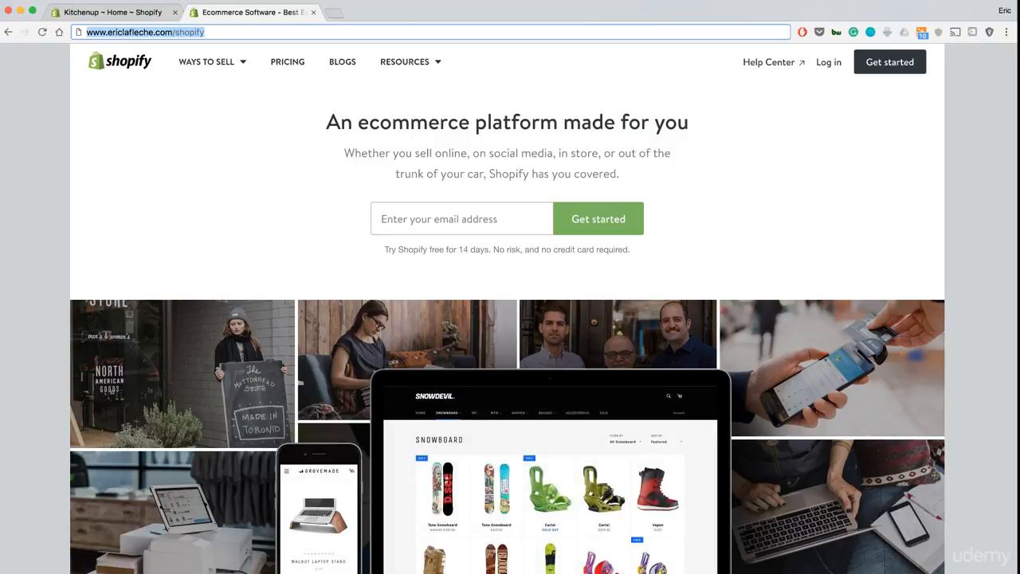
key(Return)
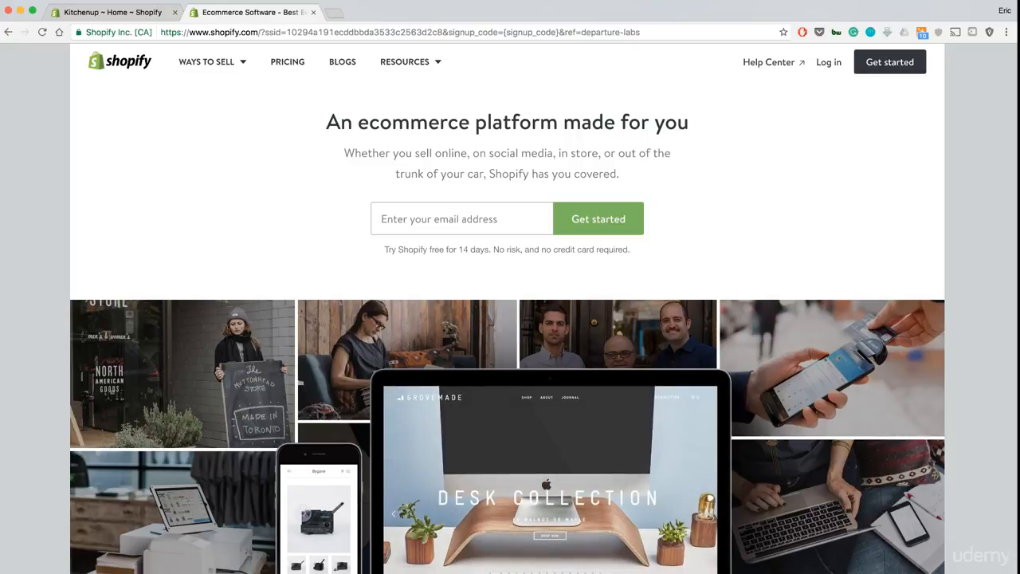
scroll(507, 308, down, 3)
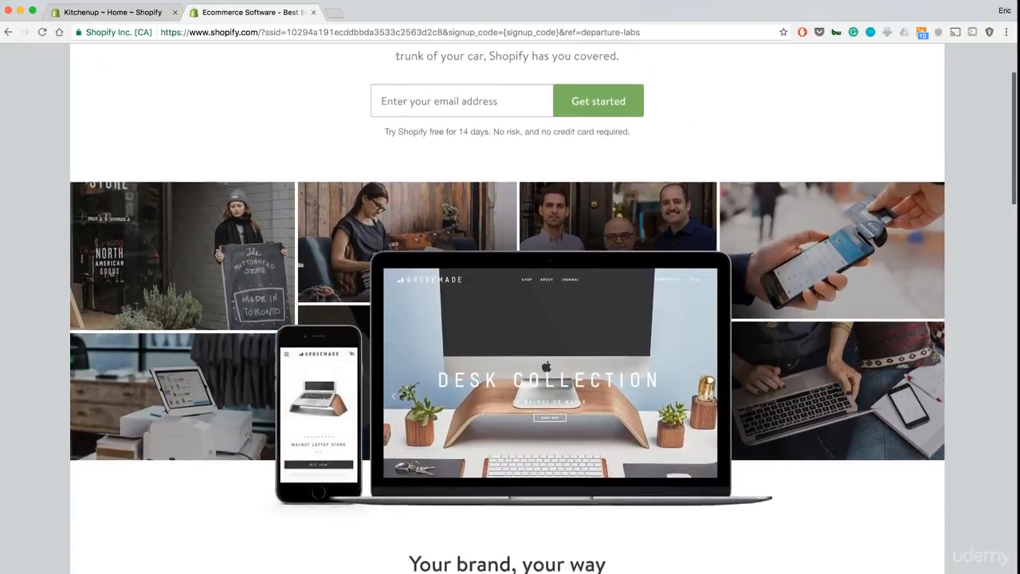
scroll(507, 308, up, 3)
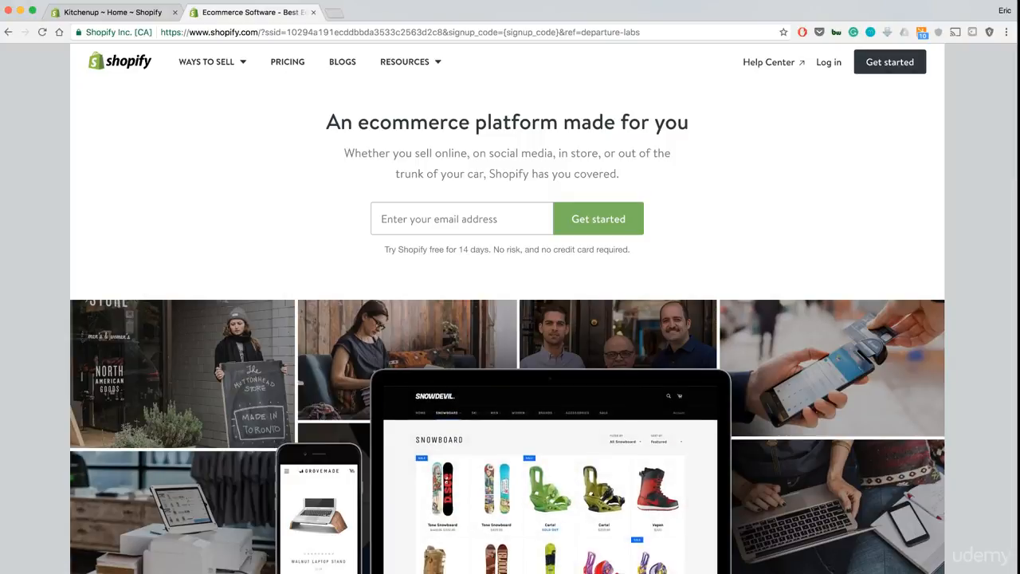
click(889, 61)
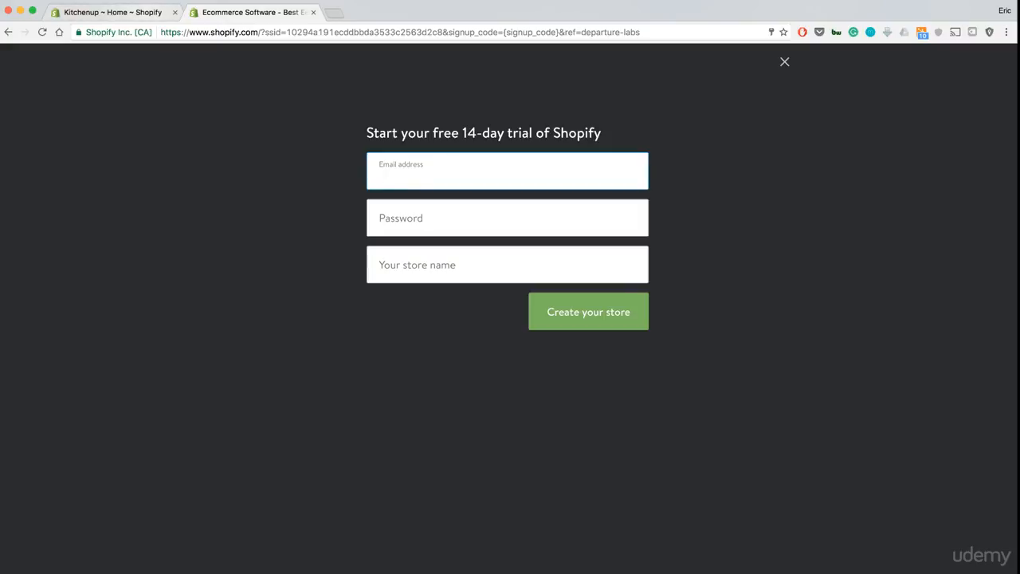
Step: Switch to the Kitchenup store admin and open the Themes page of the Online Store channel
click(113, 12)
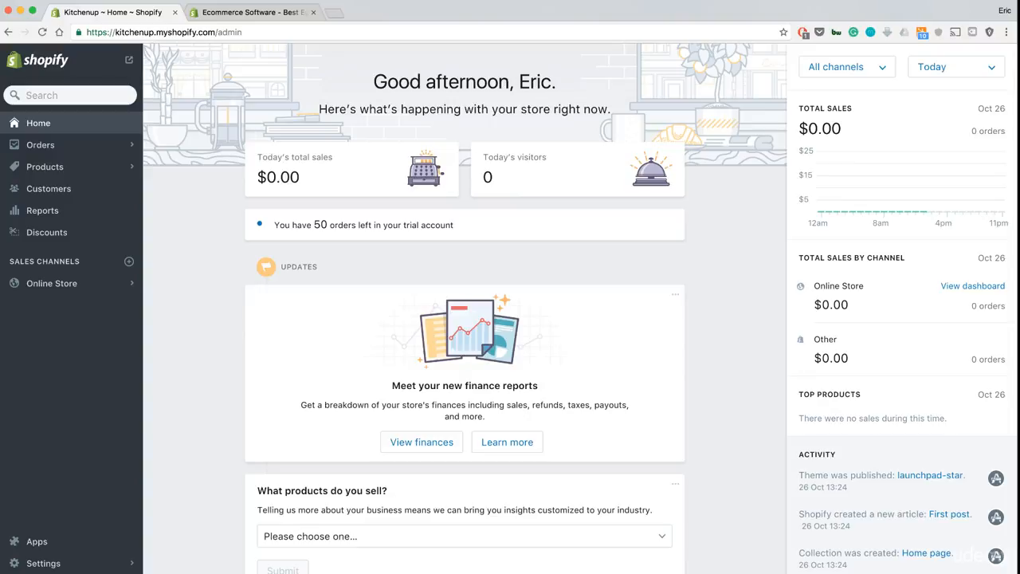
scroll(580, 306, down, 3)
scroll(580, 306, up, 3)
click(100, 286)
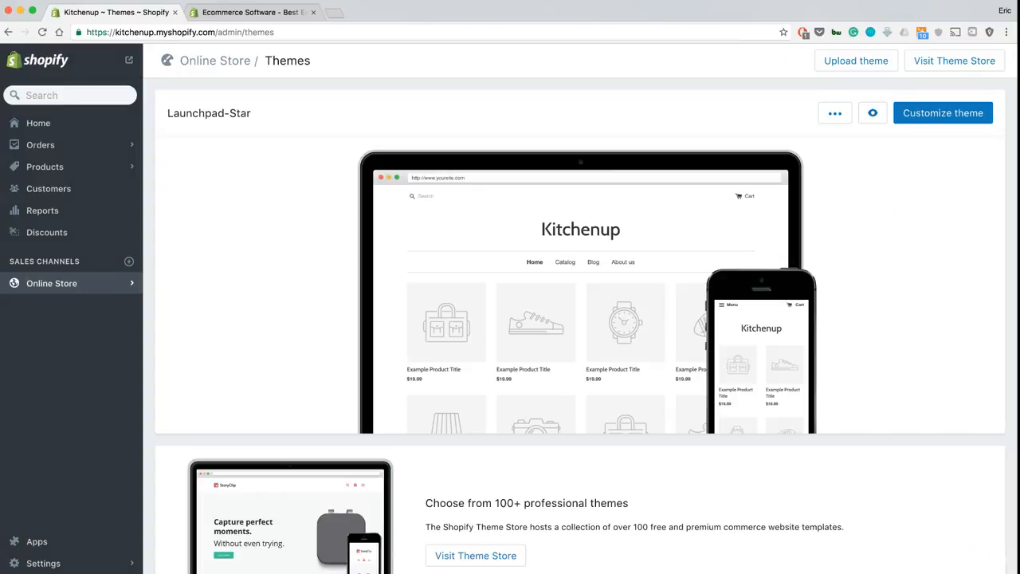
click(95, 283)
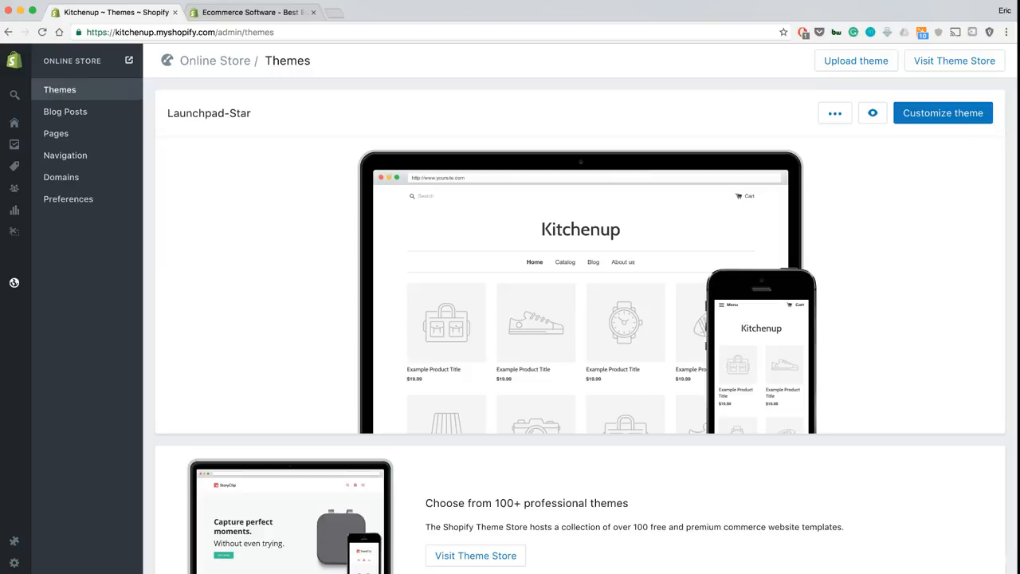
scroll(580, 319, down, 1)
scroll(580, 319, up, 1)
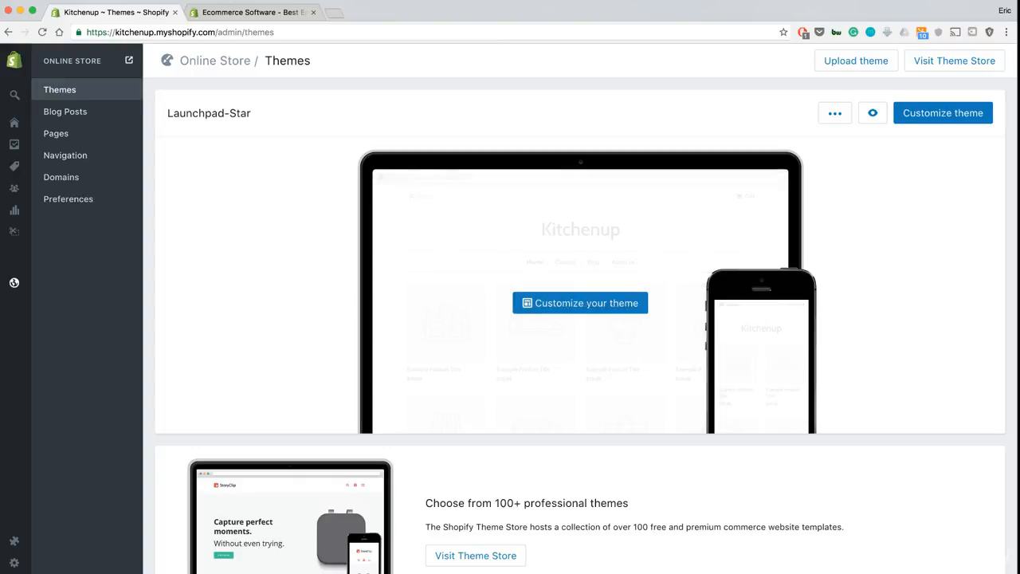
Step: Open the Shopify Theme Store and filter the catalogue to free themes
click(954, 61)
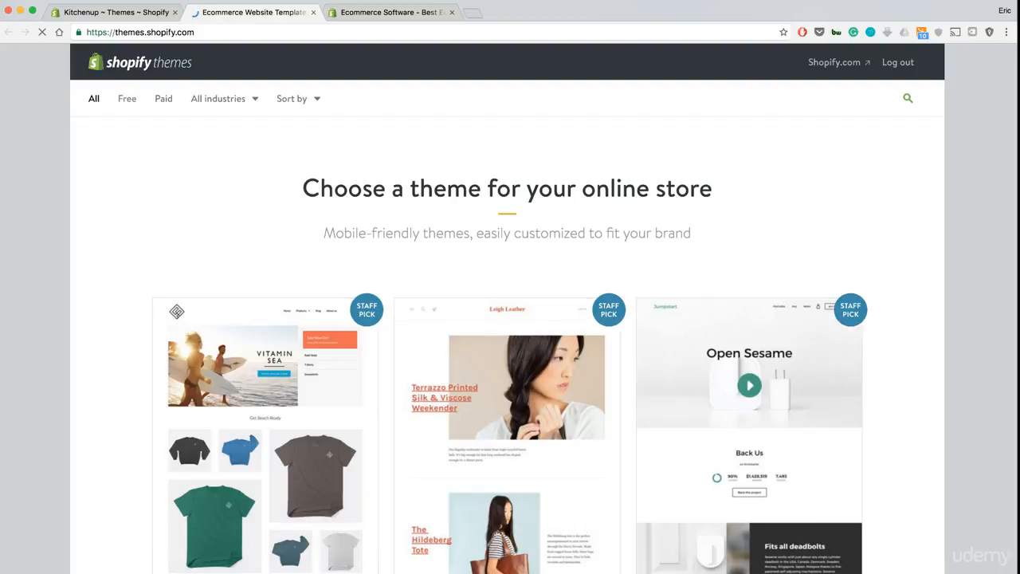
click(127, 98)
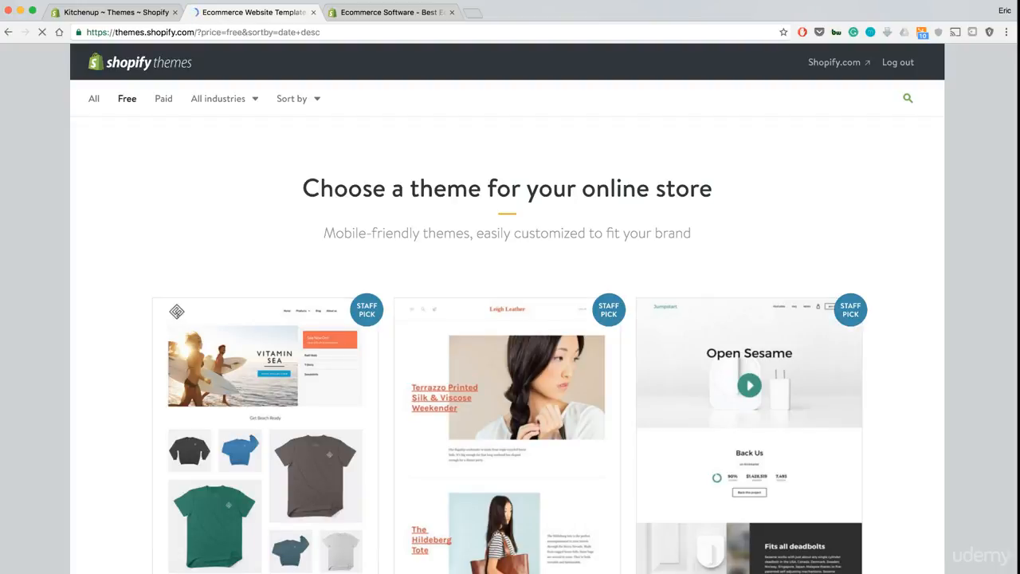
scroll(510, 318, down, 2)
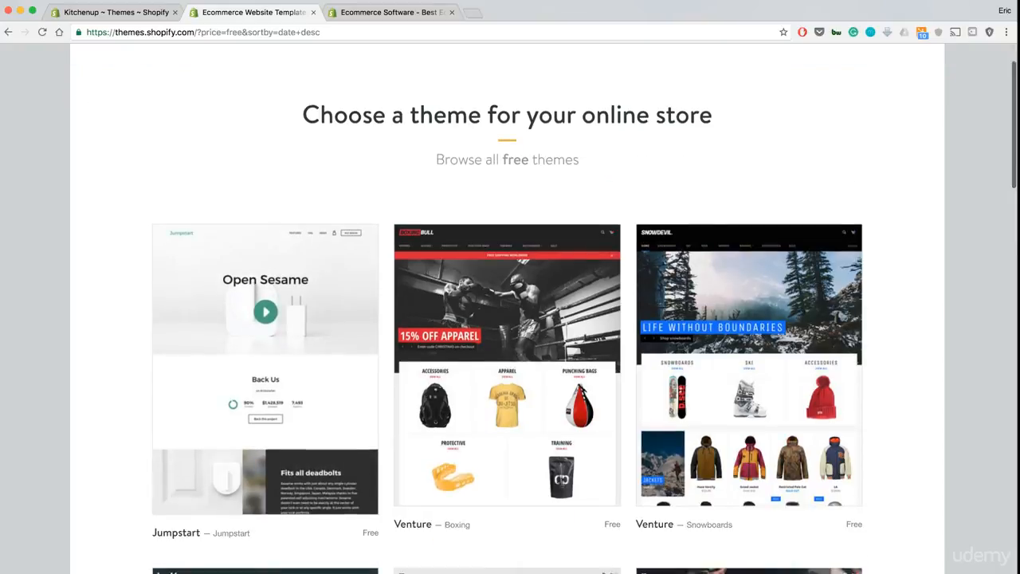
Step: Browse the free themes and compare their layouts and styles to find one that suits the store
scroll(510, 319, down, 5)
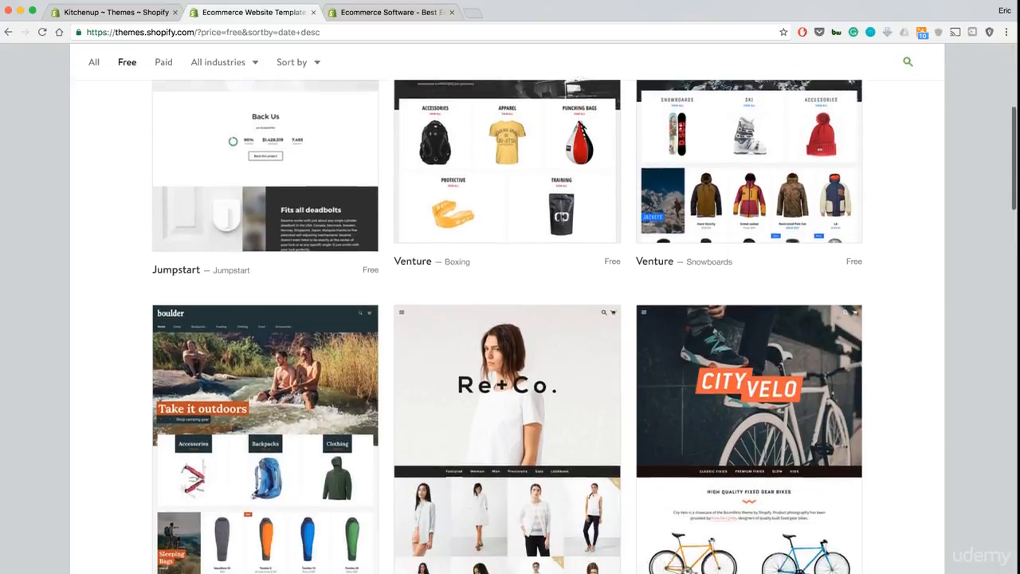
scroll(510, 319, down, 5)
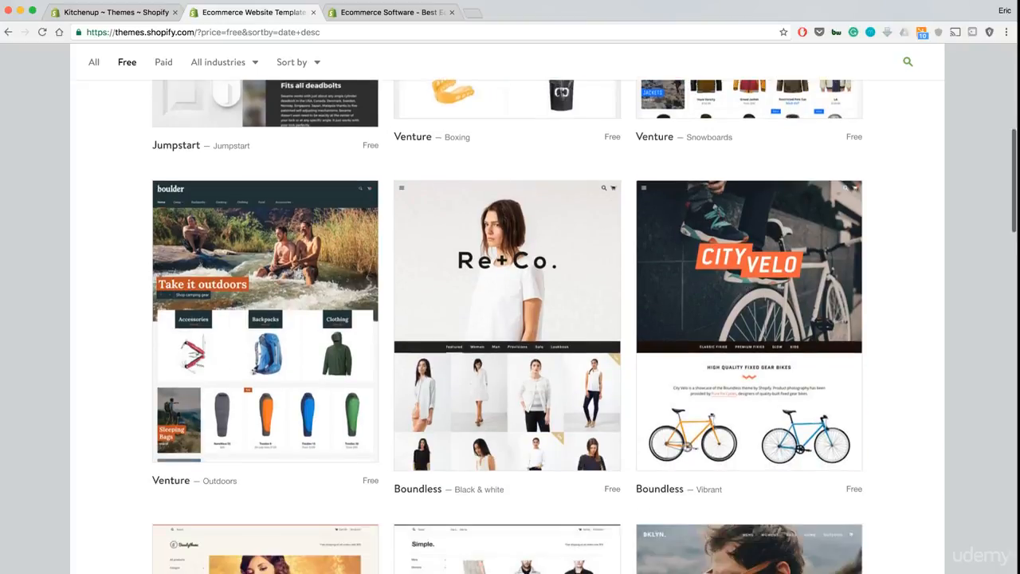
scroll(510, 319, up, 1)
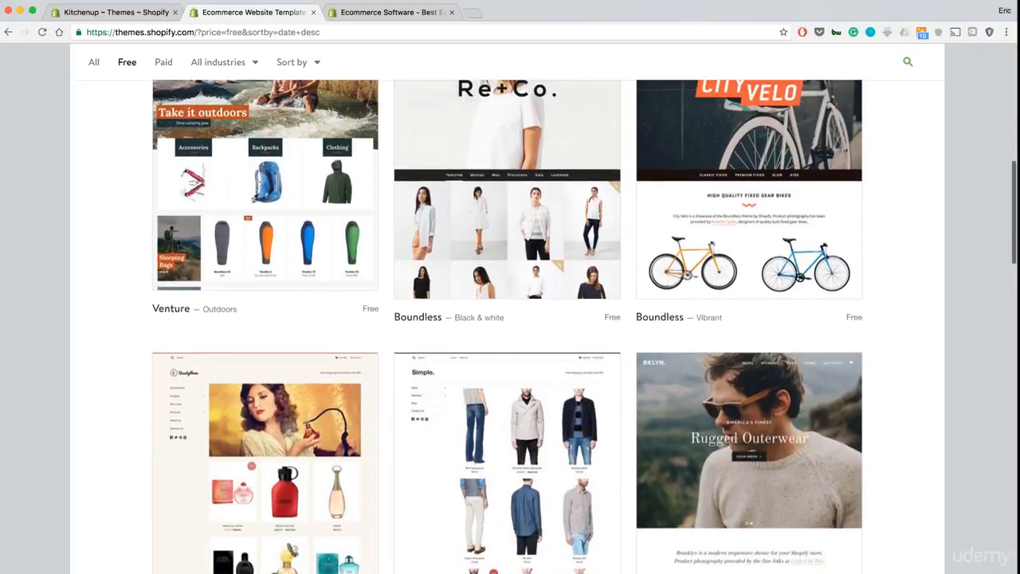
scroll(510, 319, down, 4)
scroll(510, 318, up, 2)
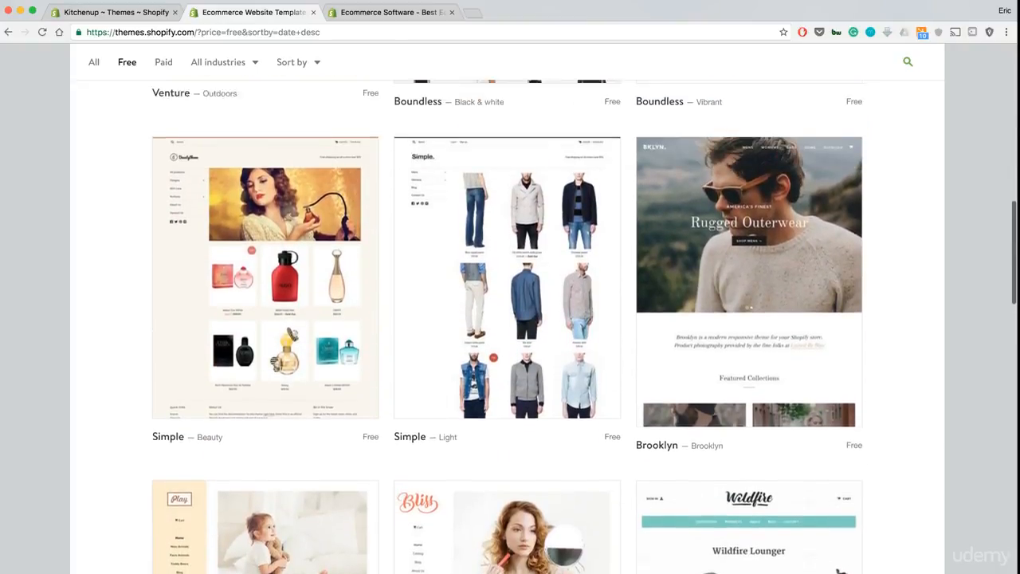
scroll(510, 318, down, 2)
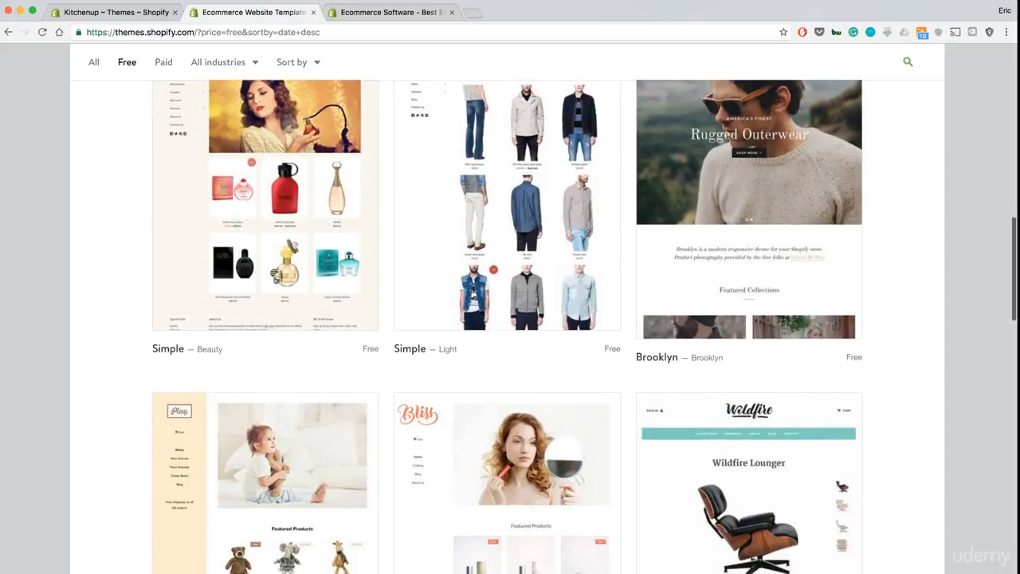
scroll(510, 319, down, 4)
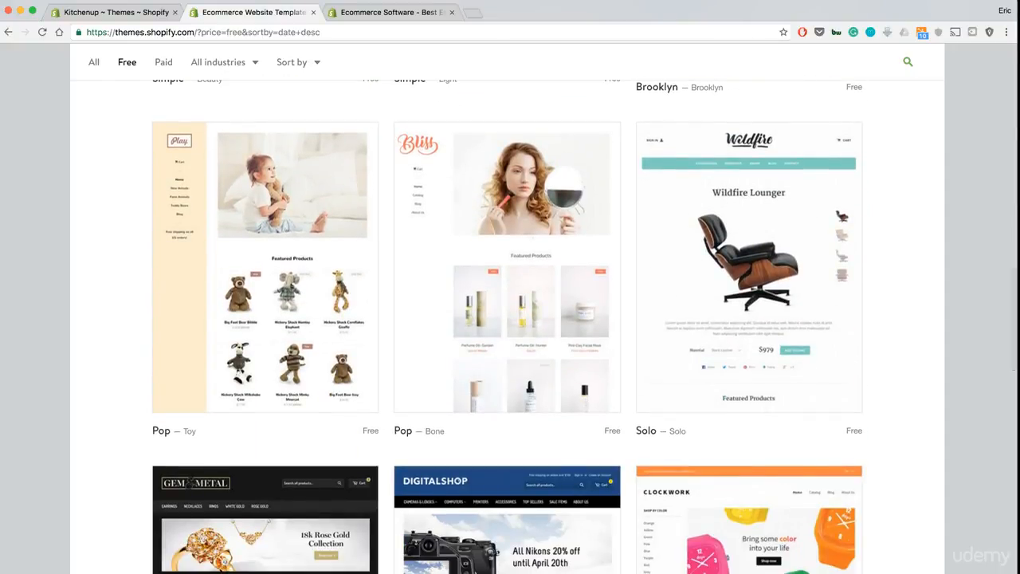
scroll(510, 319, down, 1)
scroll(510, 319, down, 2)
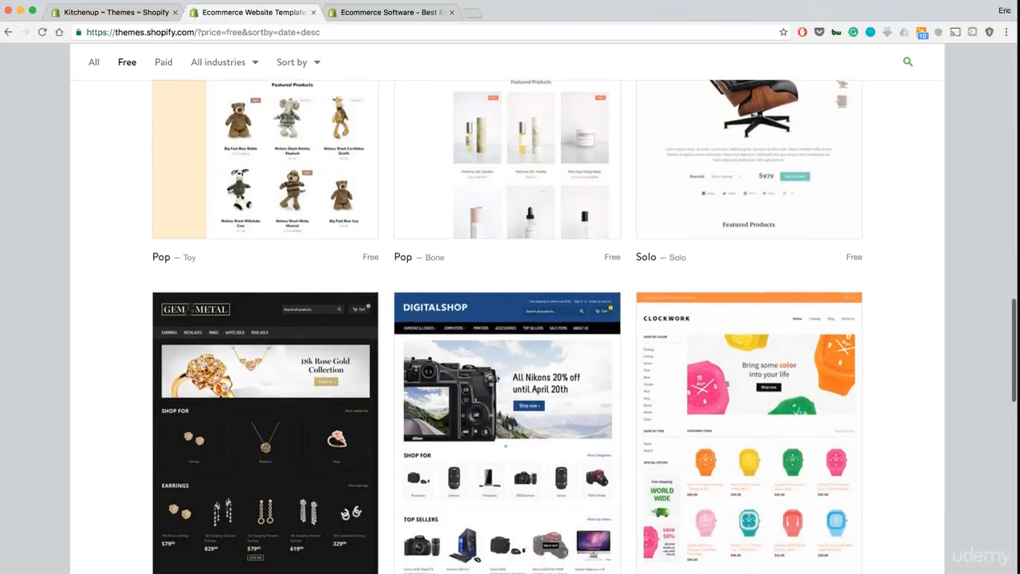
scroll(509, 319, up, 3)
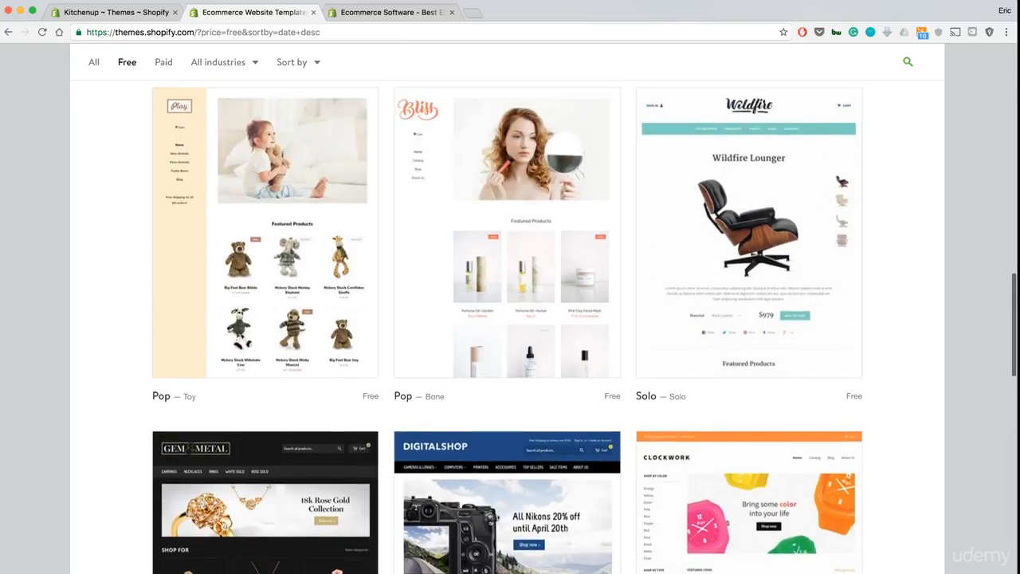
scroll(510, 319, up, 12)
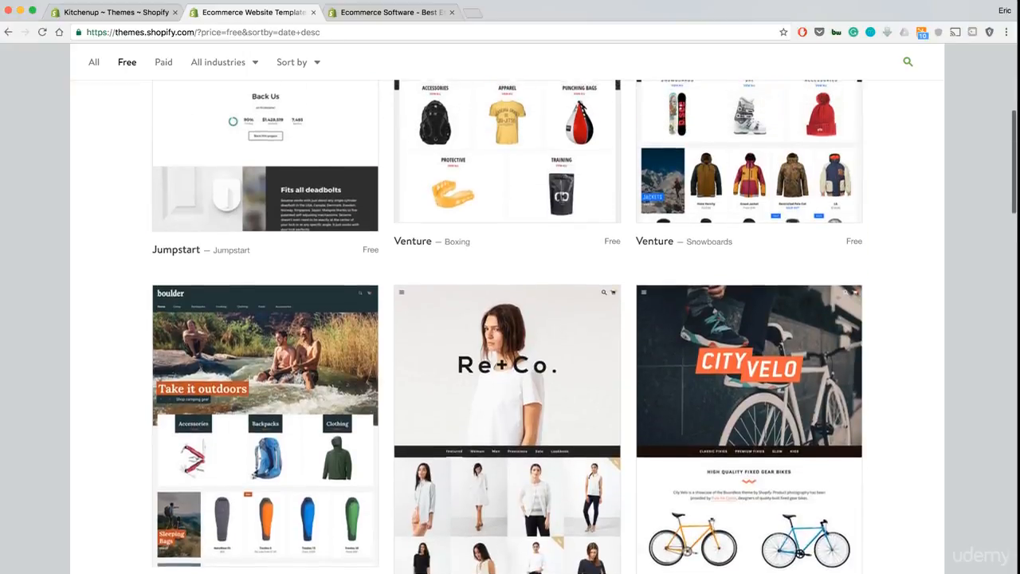
scroll(510, 319, up, 1)
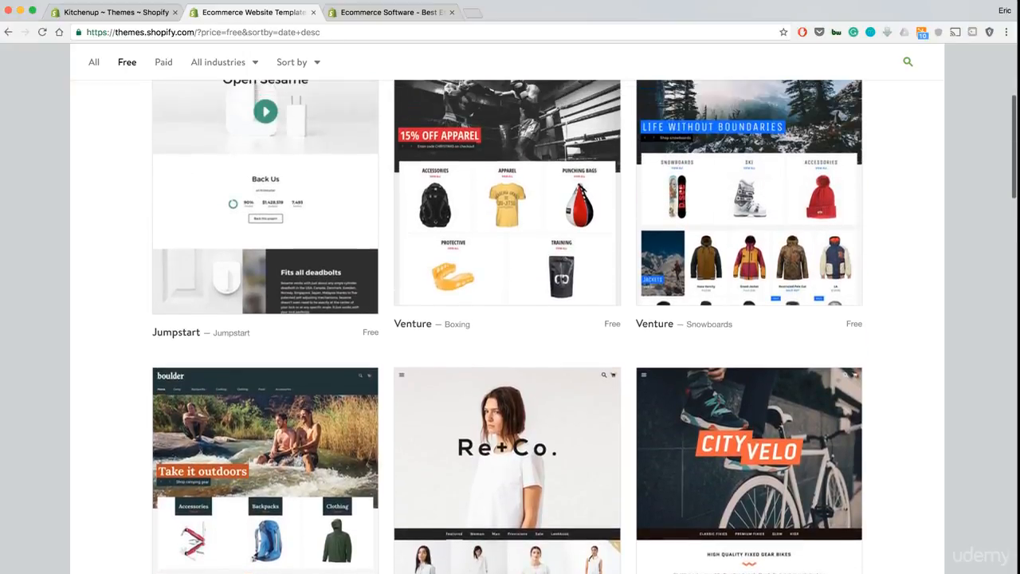
scroll(510, 319, up, 2)
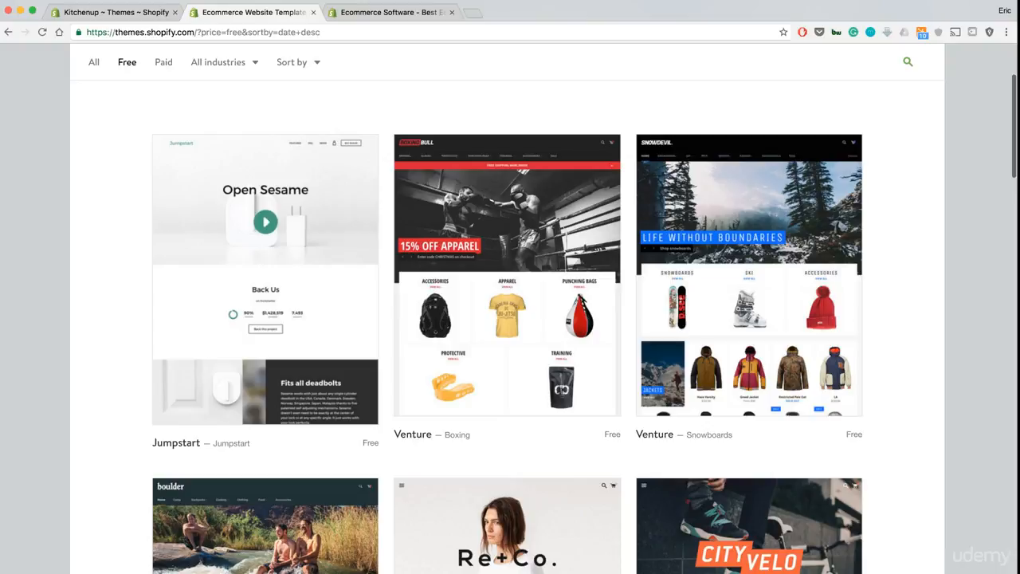
scroll(510, 319, down, 9)
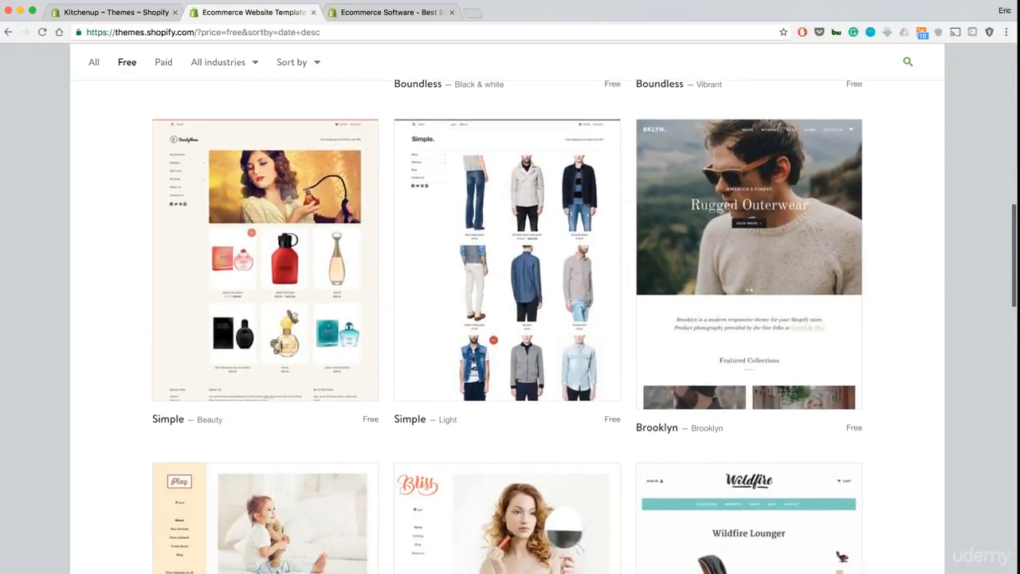
Step: Install the free Simple theme in the Light style and open the theme manager to review the store's themes
key(super+r)
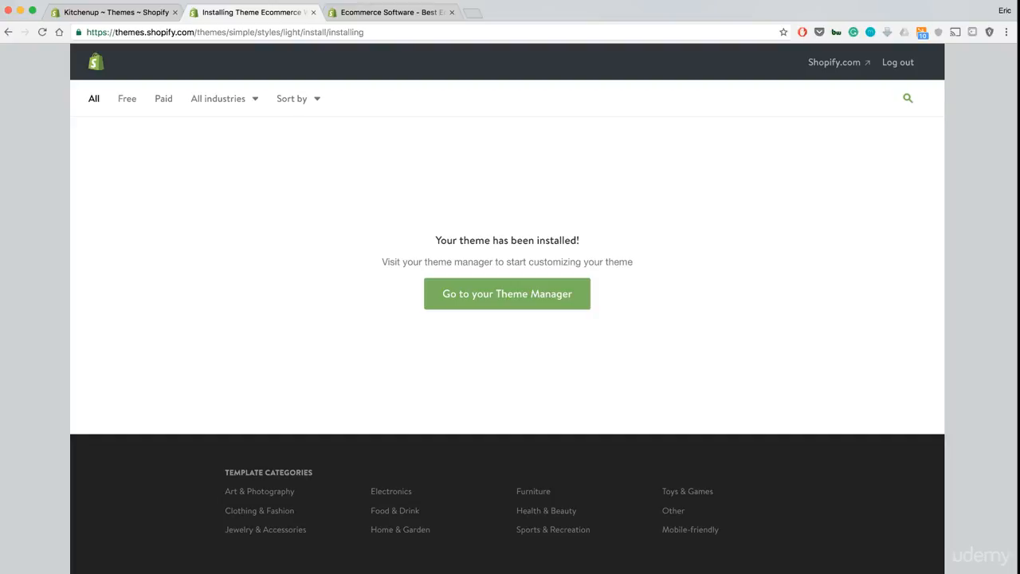
click(507, 293)
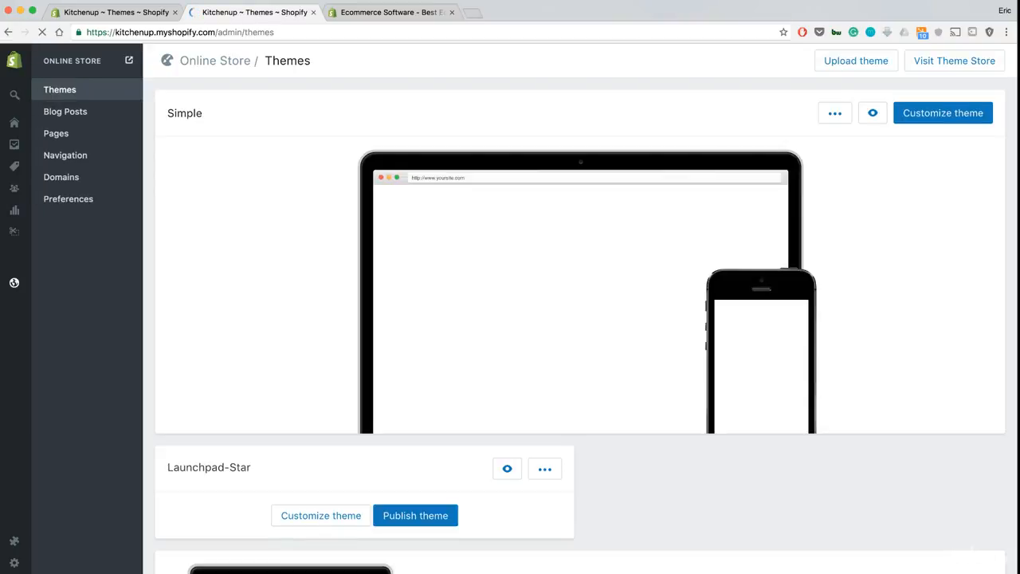
scroll(579, 325, down, 3)
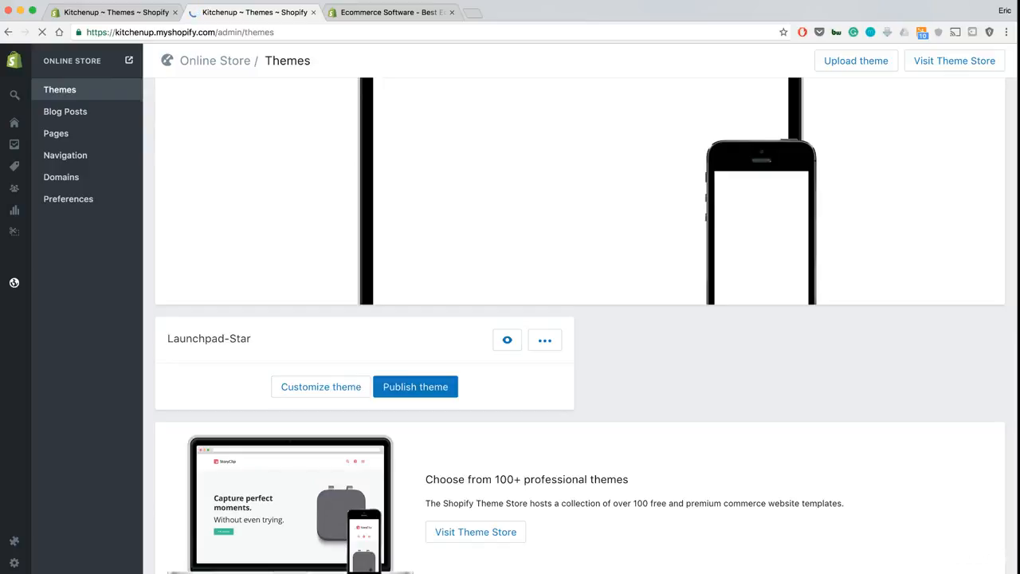
scroll(580, 325, up, 3)
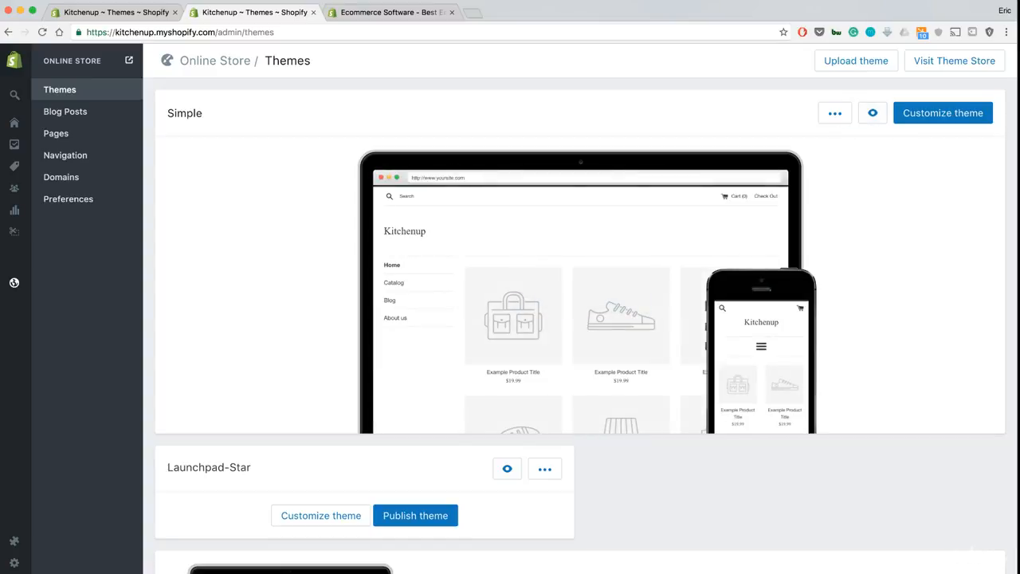
Step: Open the Online Store preferences and set the homepage title to "KitchenUp"
click(67, 199)
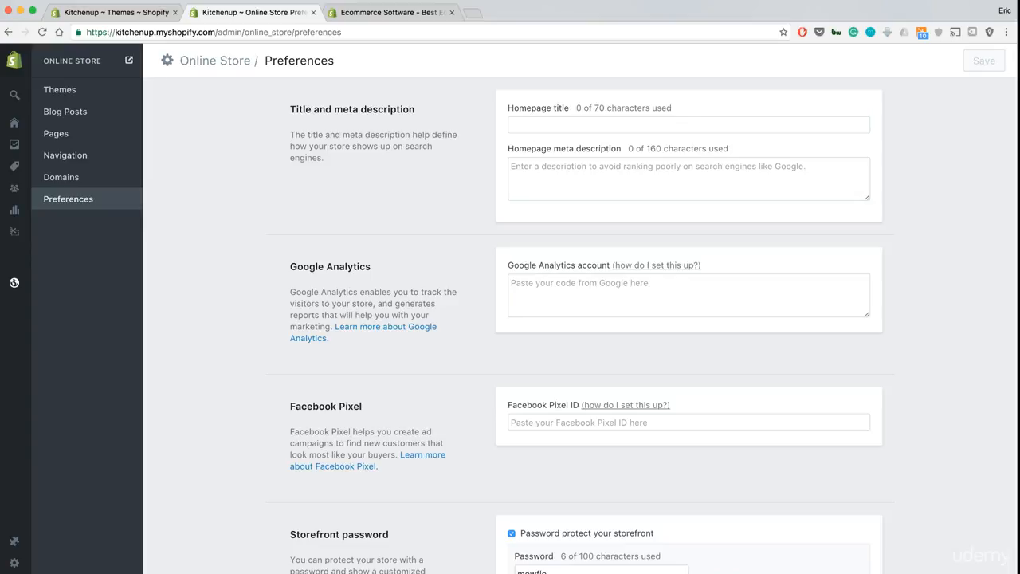
click(688, 124)
text(K)
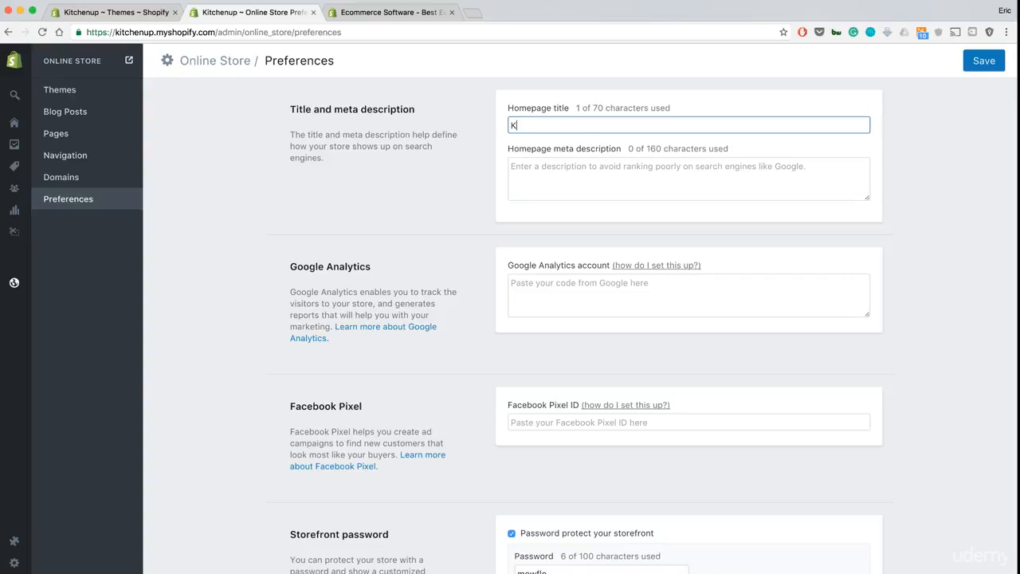
text(itchenUp)
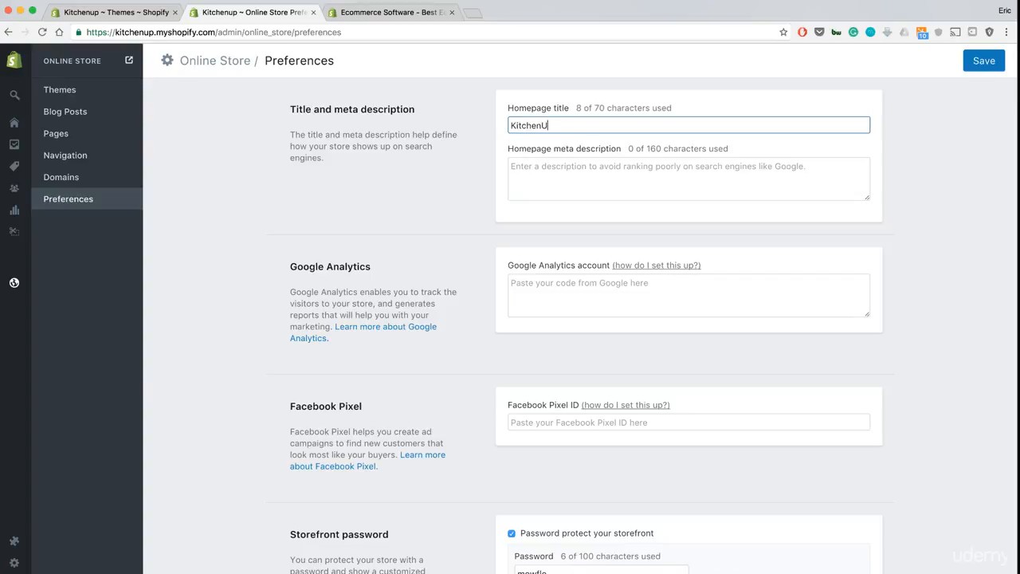
key(BackSpace)
key(BackSpace)
text(Up)
Step: Enter "All the kitchen equipment that you need!" as the homepage meta description
key(Tab)
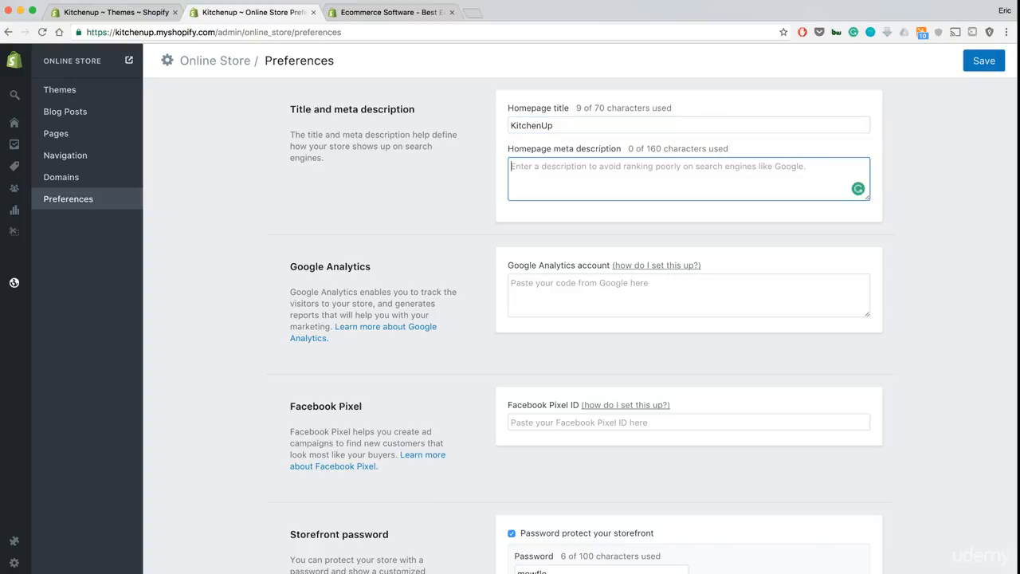
text(All the )
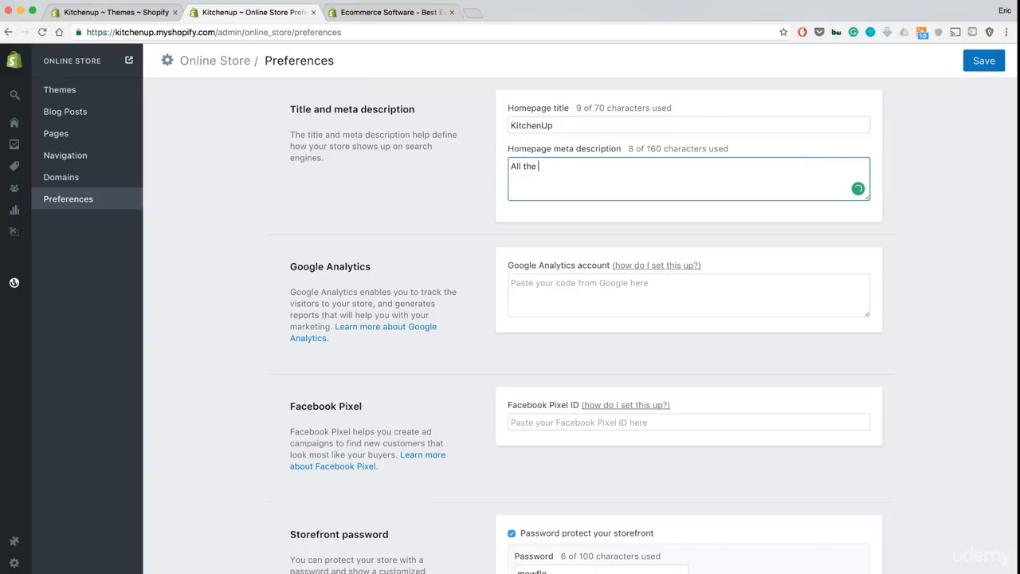
text(kitchen equi)
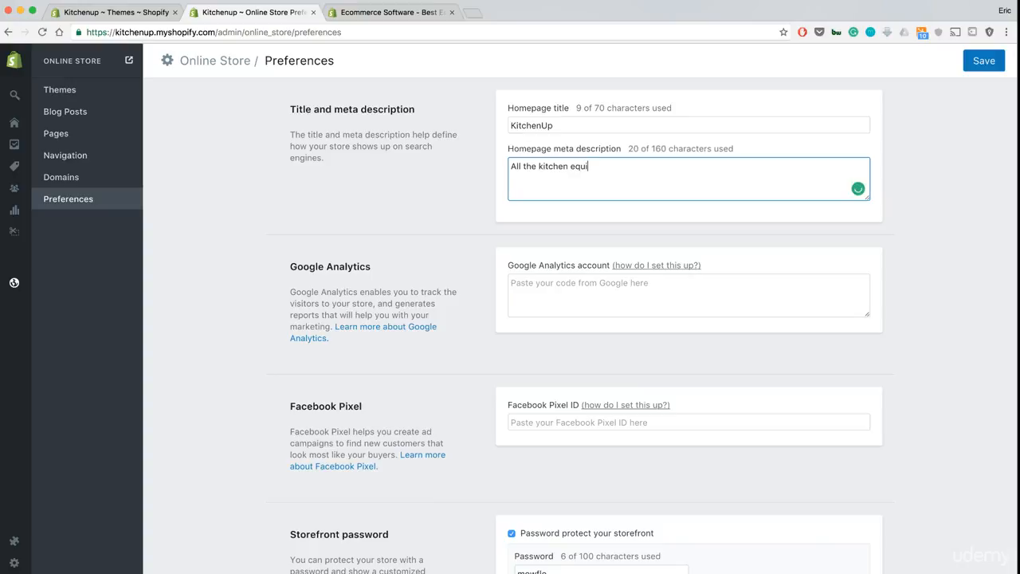
text(pment that you nee!)
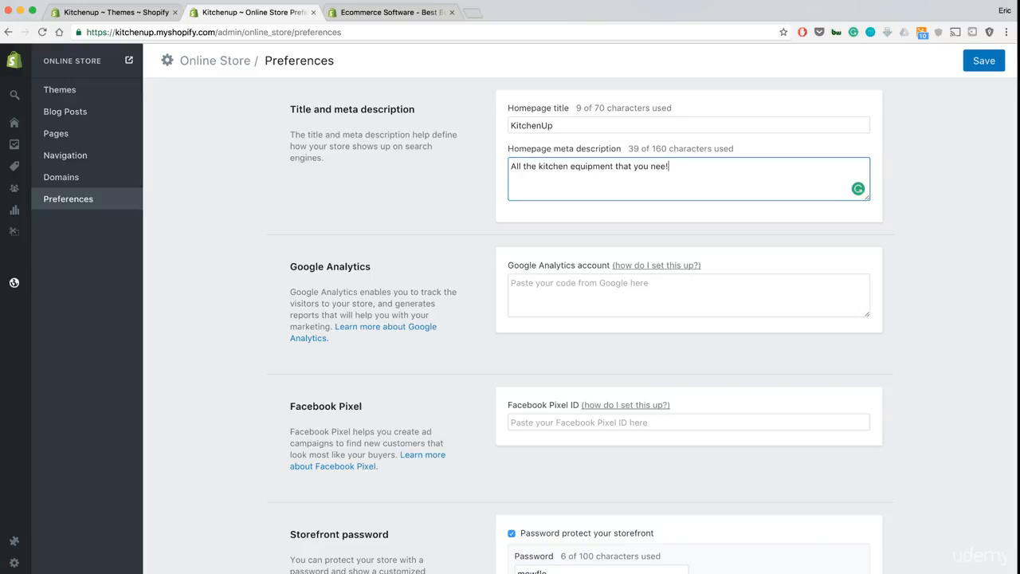
key(BackSpace)
text(d!)
click(580, 285)
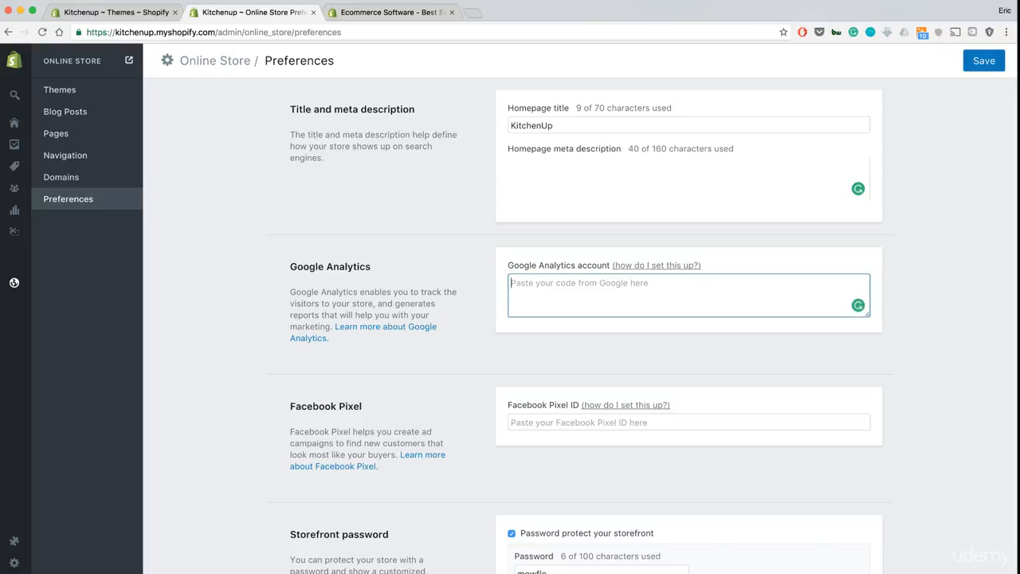
Step: Save the online store preferences and open the store's general settings
scroll(580, 319, down, 3)
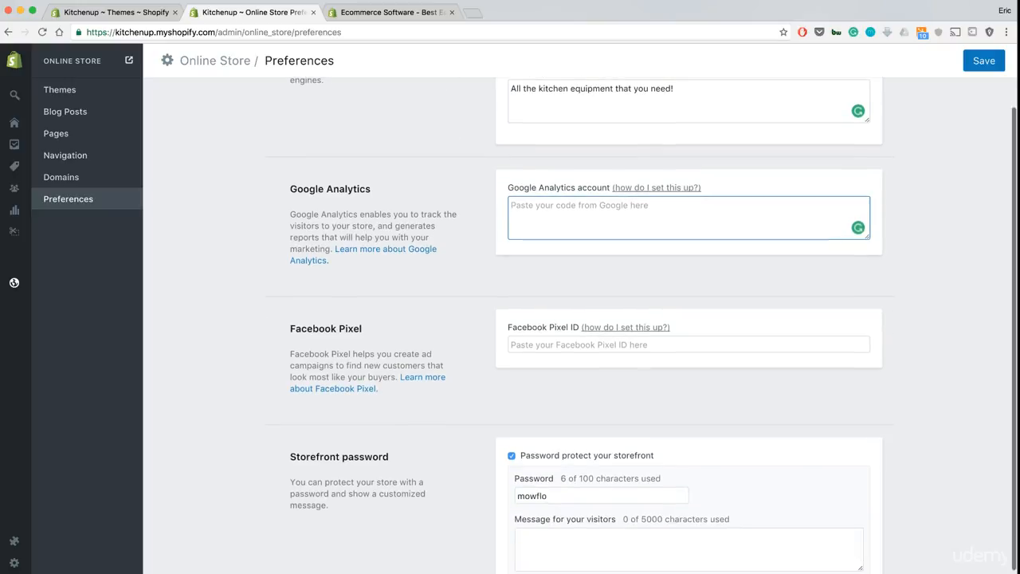
scroll(580, 319, down, 2)
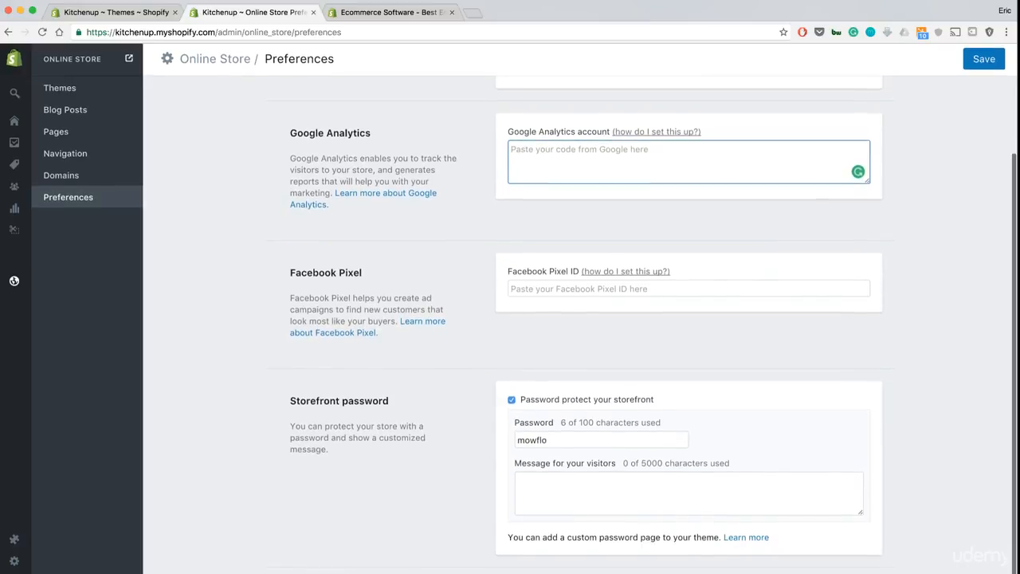
scroll(580, 318, up, 2)
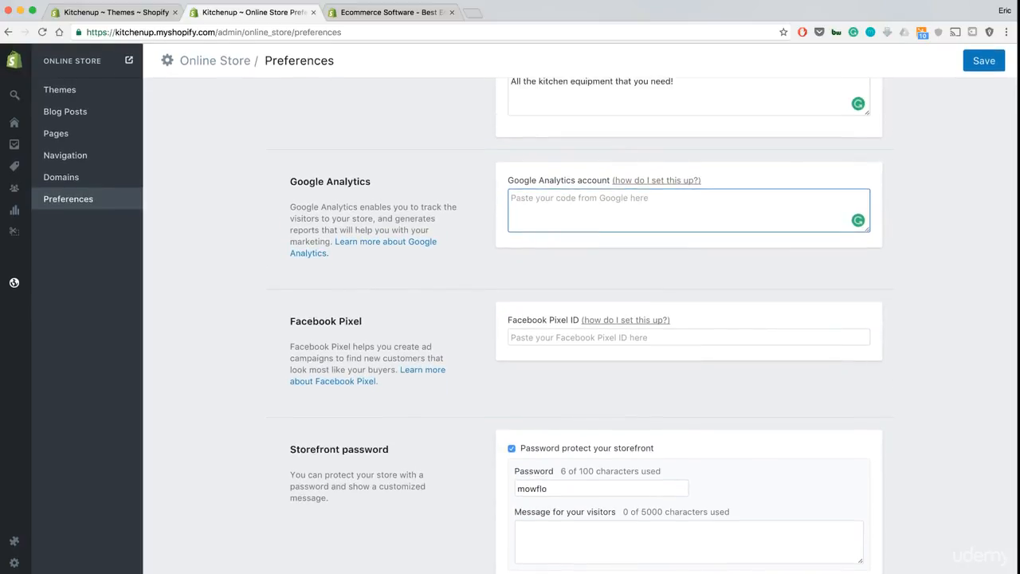
mouse_move(14, 231)
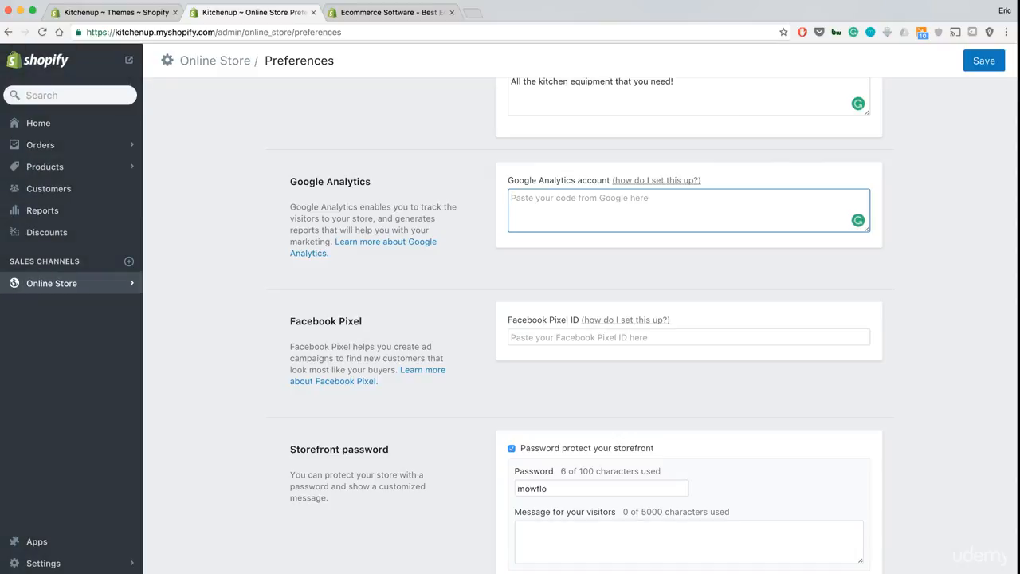
click(43, 563)
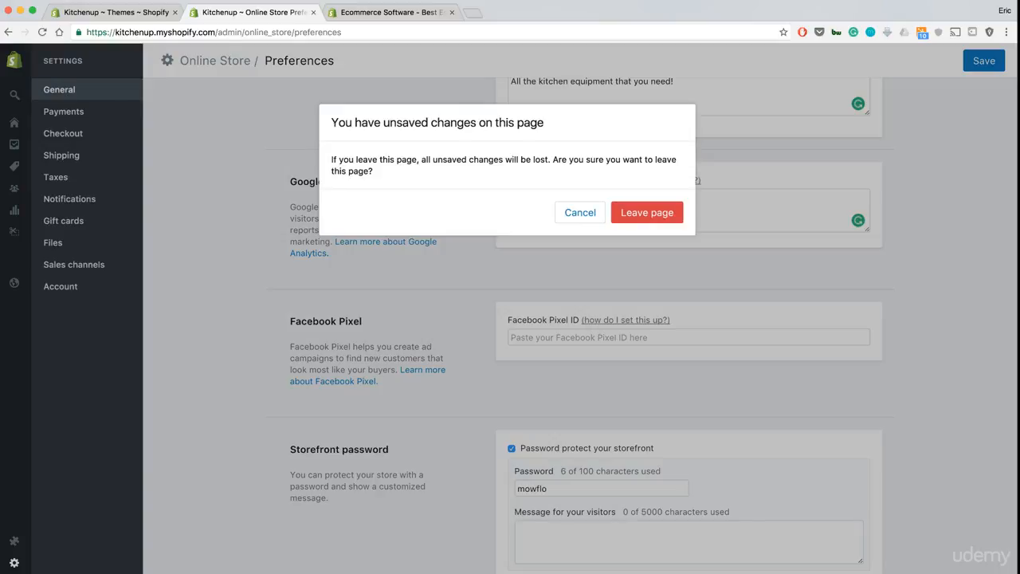
click(647, 212)
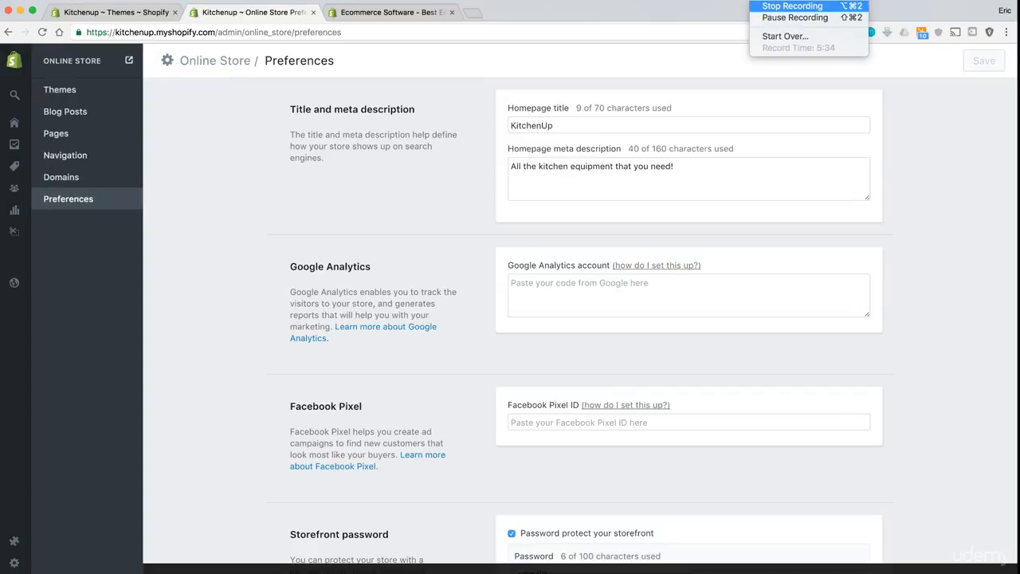
click(785, 18)
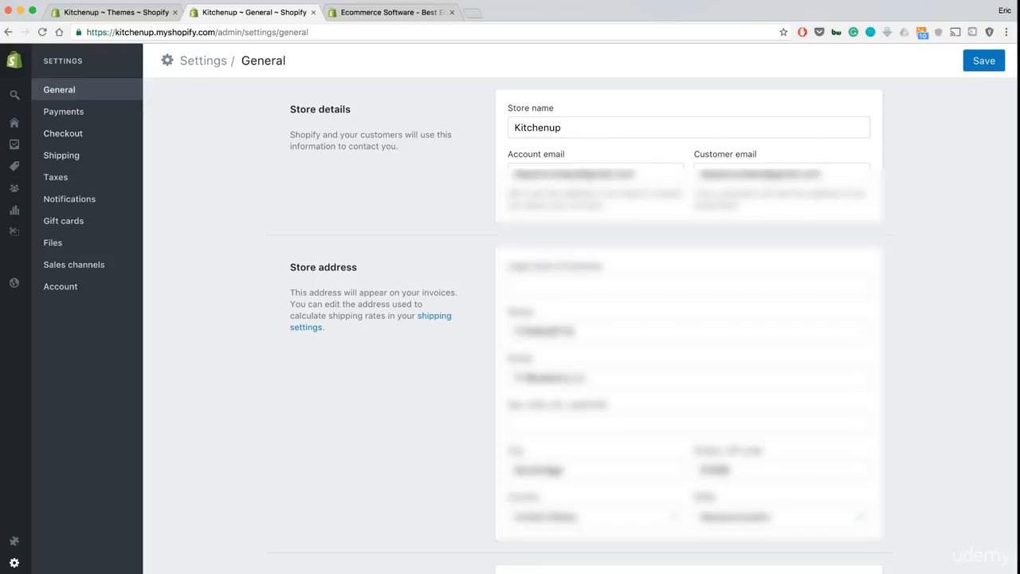
Step: Open the Checkout settings and generate the sample refund policy
click(63, 134)
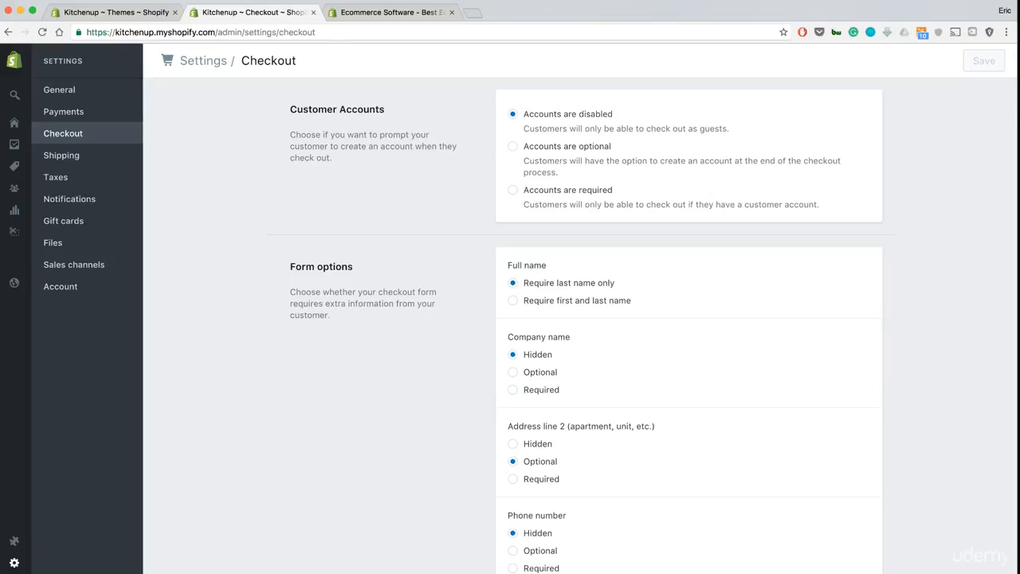
scroll(586, 325, down, 10)
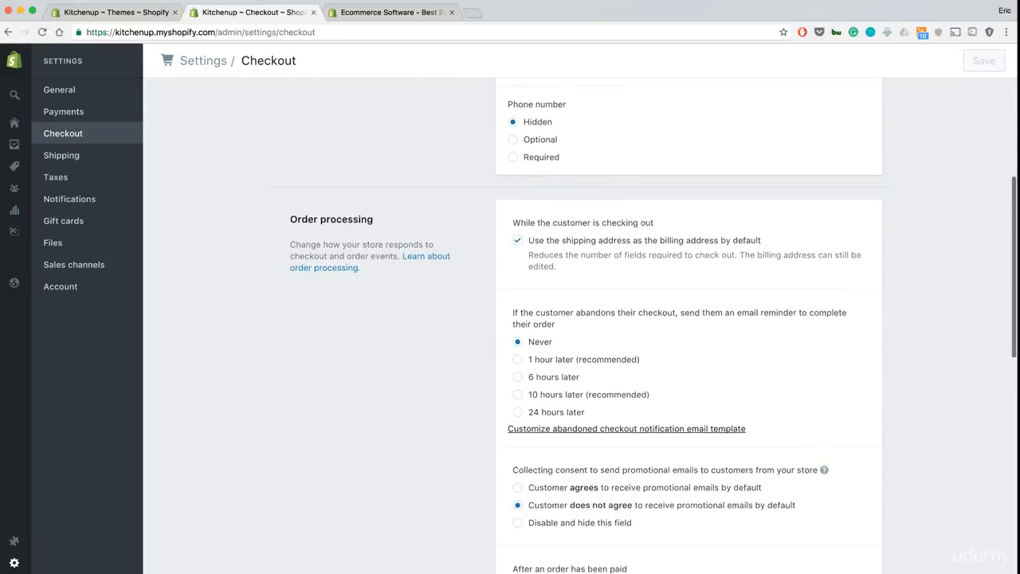
scroll(586, 325, down, 5)
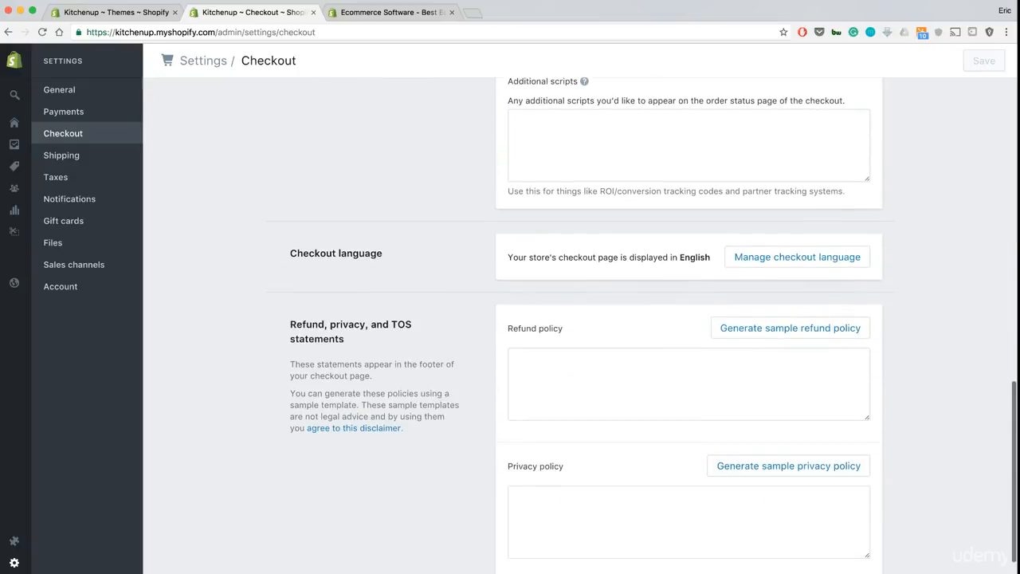
scroll(586, 325, down, 1)
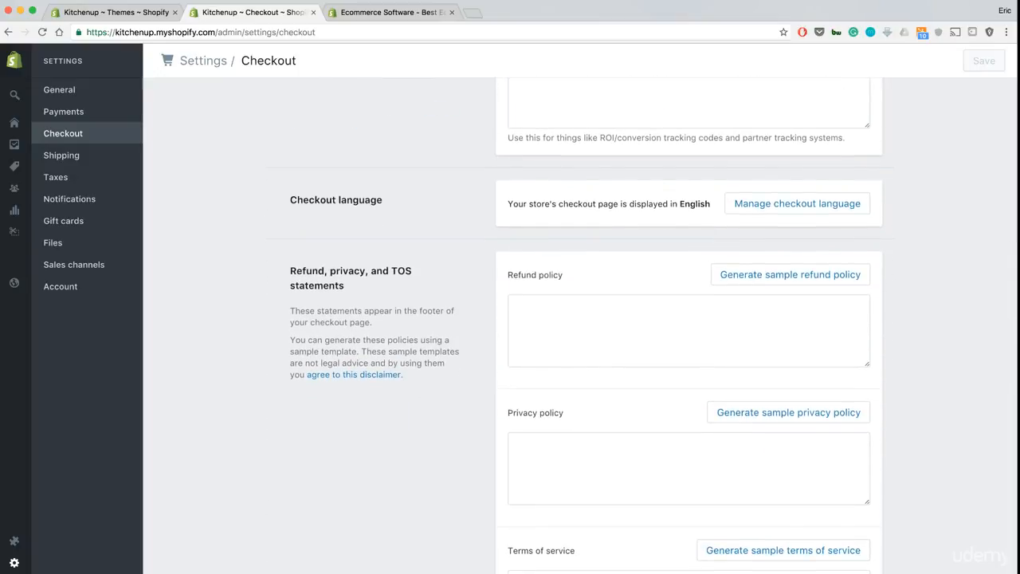
scroll(586, 325, down, 2)
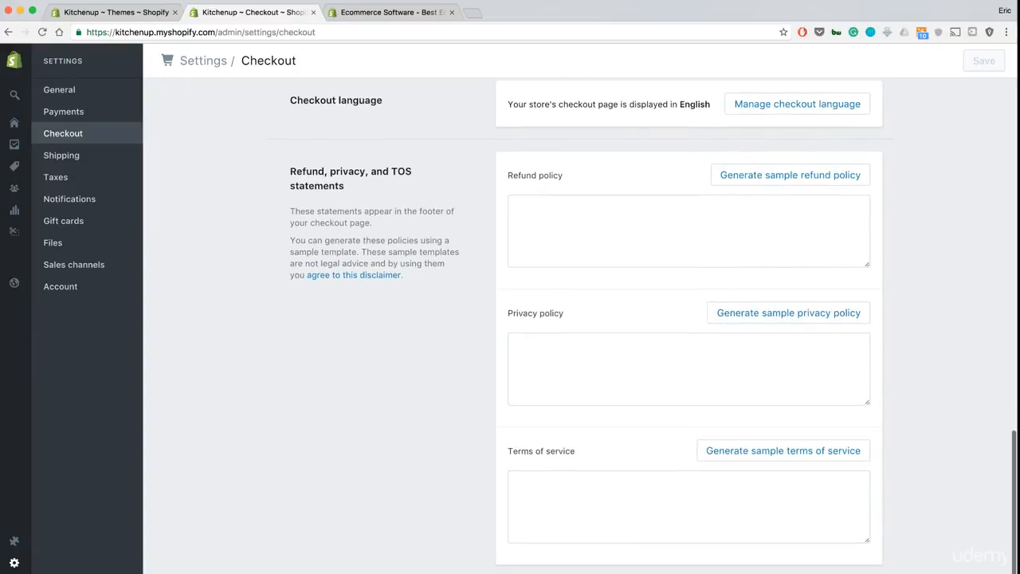
scroll(586, 325, up, 1)
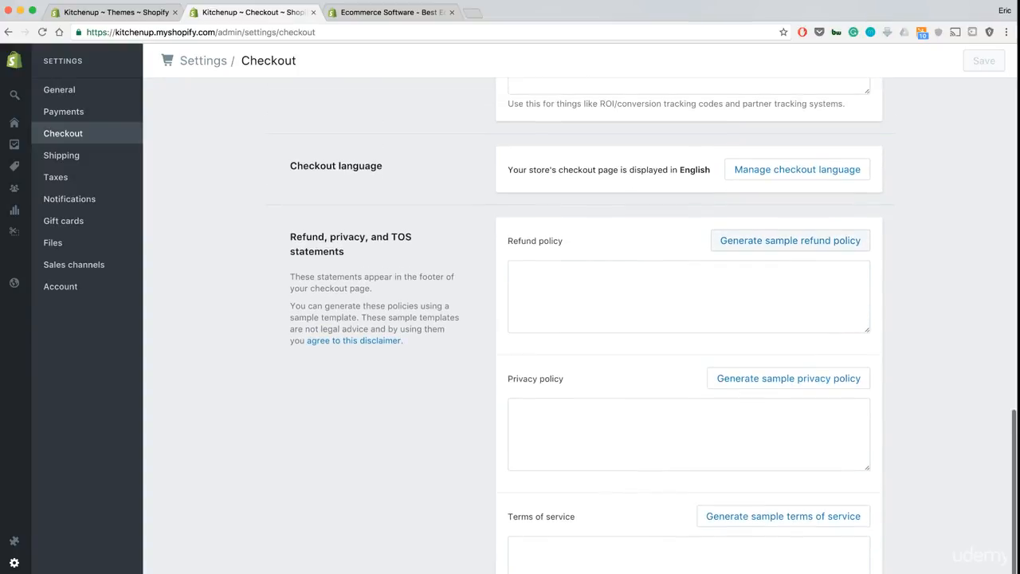
click(790, 241)
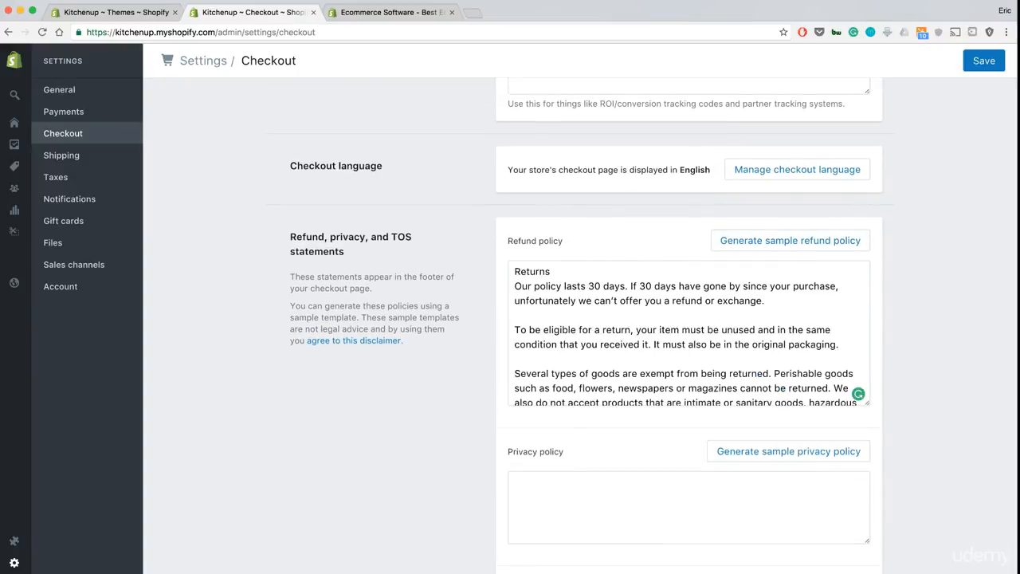
Step: Look through the refund policy text and generate the sample privacy policy and sample terms of service
scroll(689, 333, down, 10)
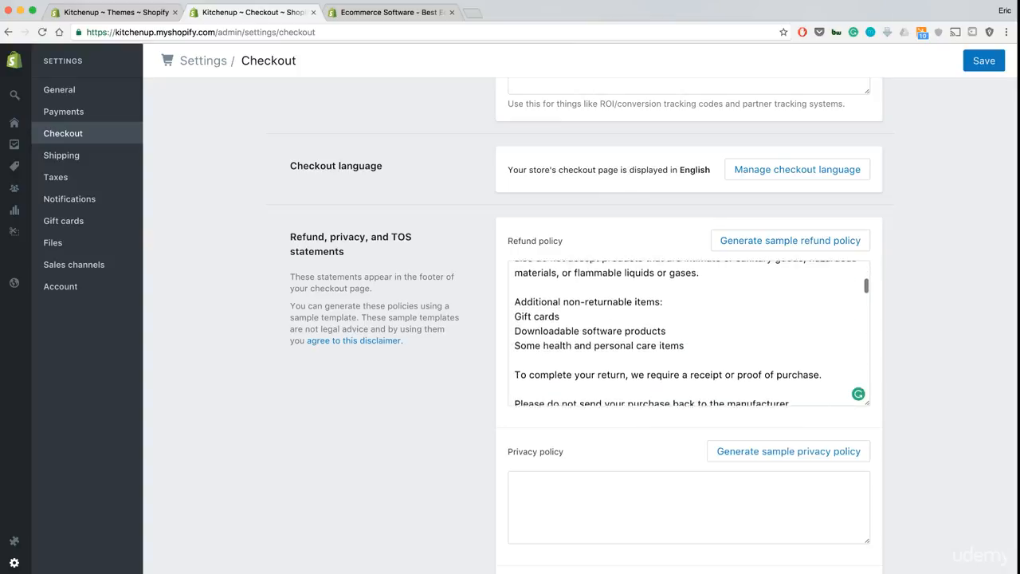
scroll(688, 333, down, 10)
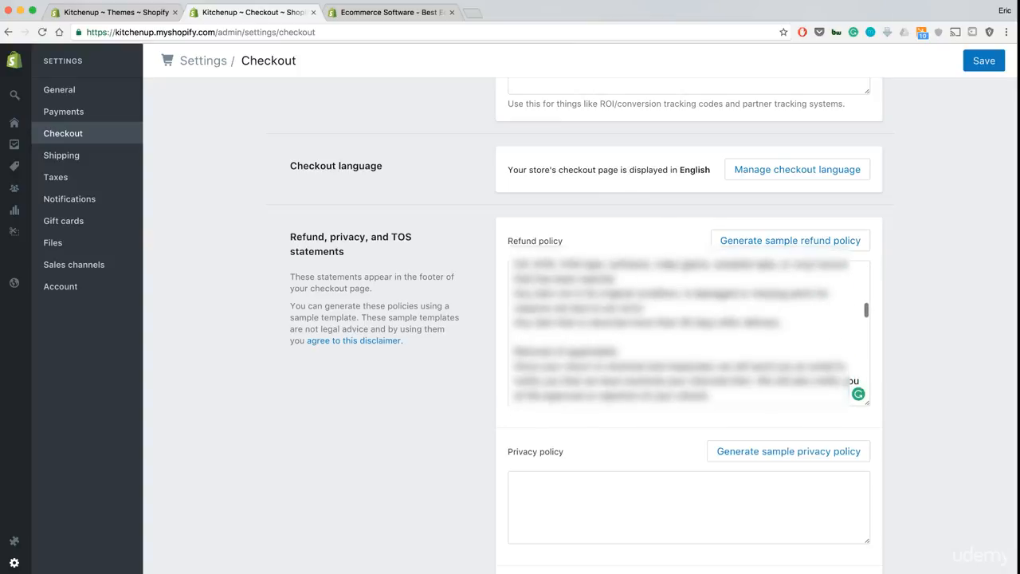
scroll(688, 333, down, 10)
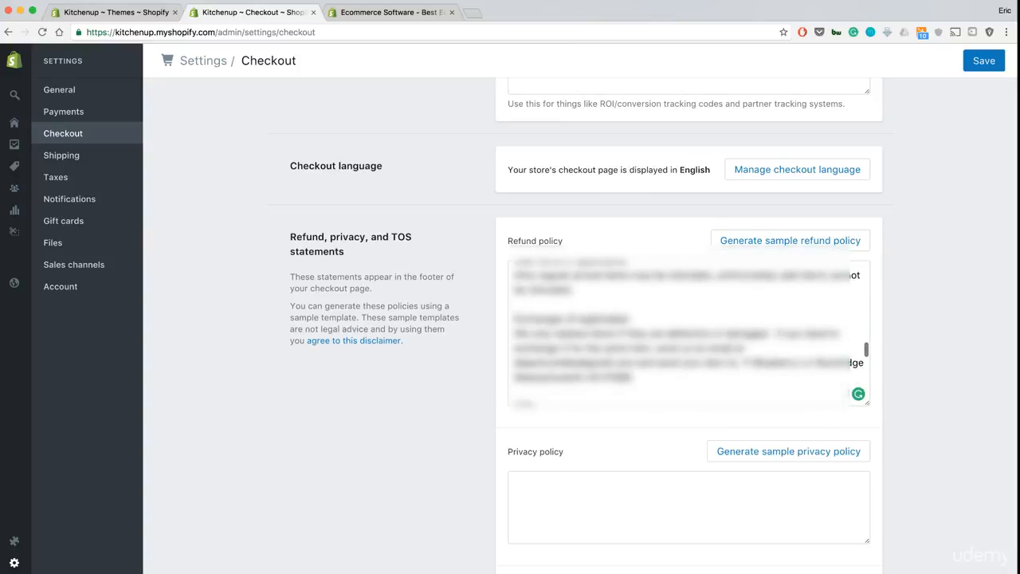
scroll(688, 333, down, 2)
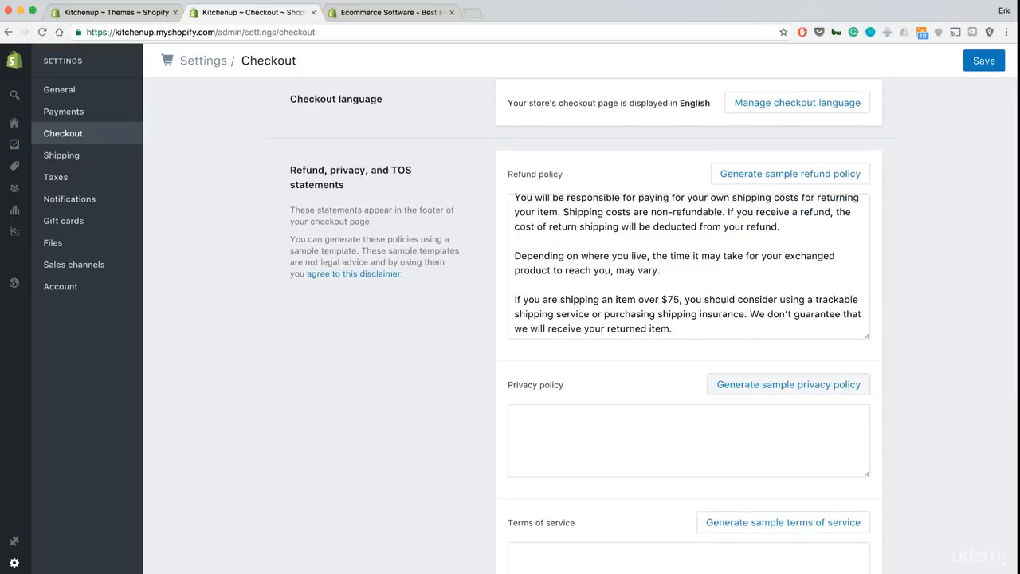
click(788, 384)
scroll(688, 478, down, 8)
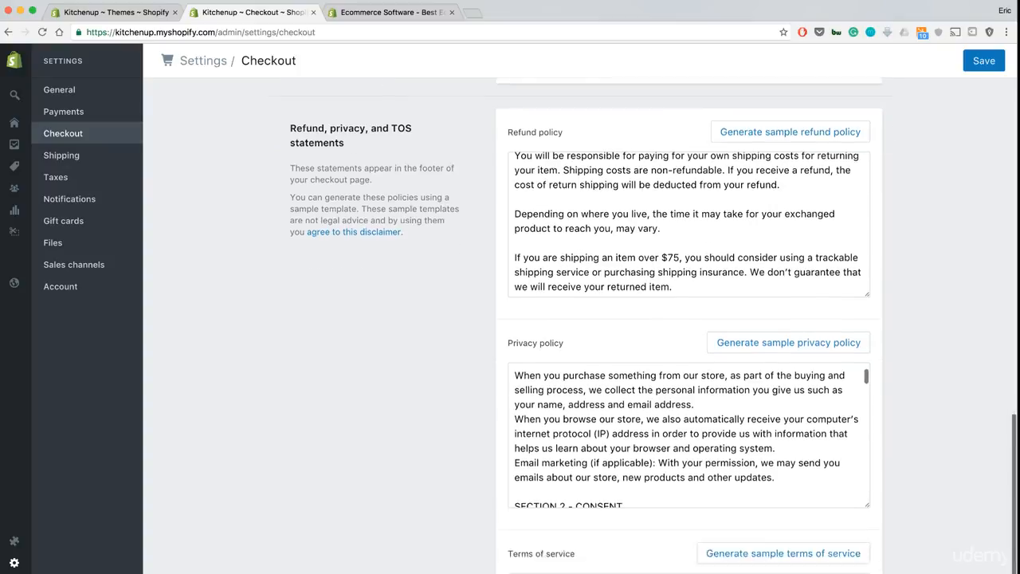
click(783, 456)
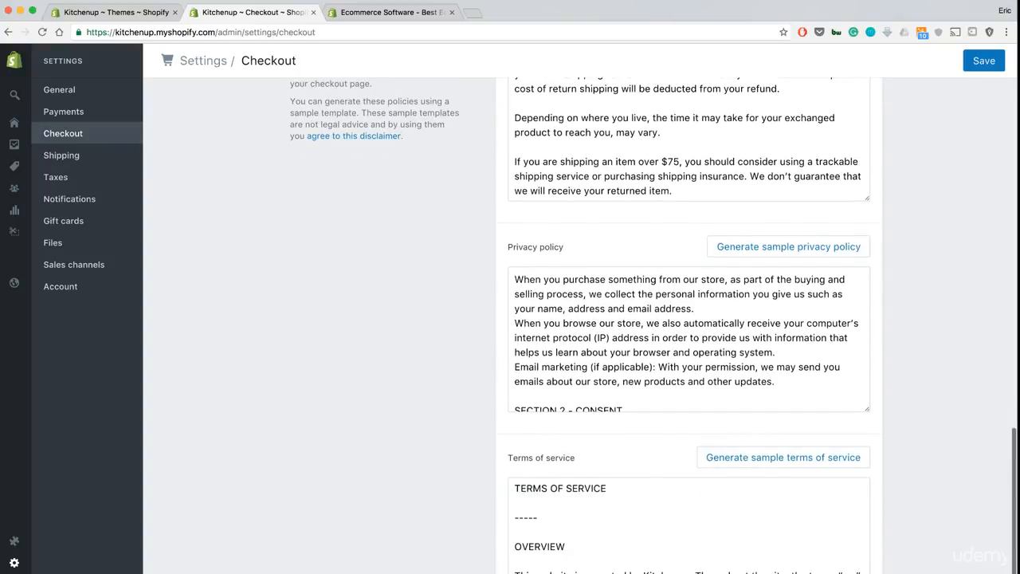
Step: Set customer accounts to optional in the Checkout settings
scroll(689, 326, up, 2)
scroll(689, 372, up, 8)
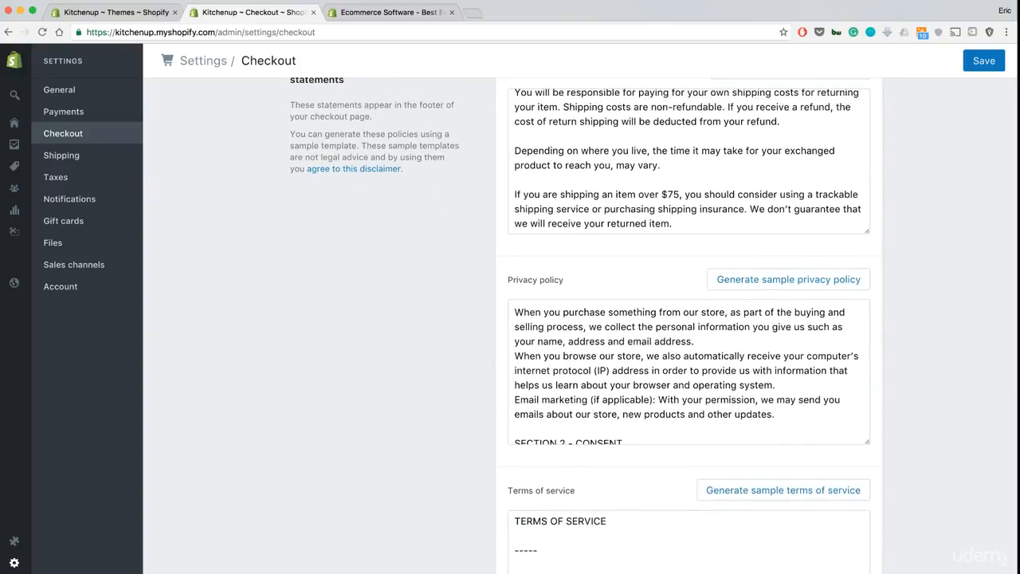
scroll(688, 327, up, 1)
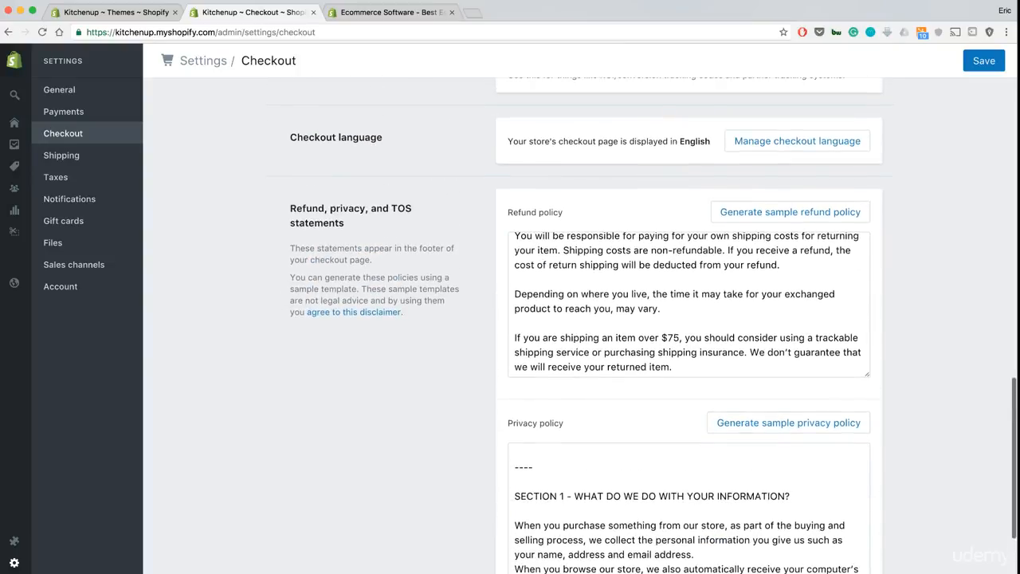
scroll(689, 327, up, 10)
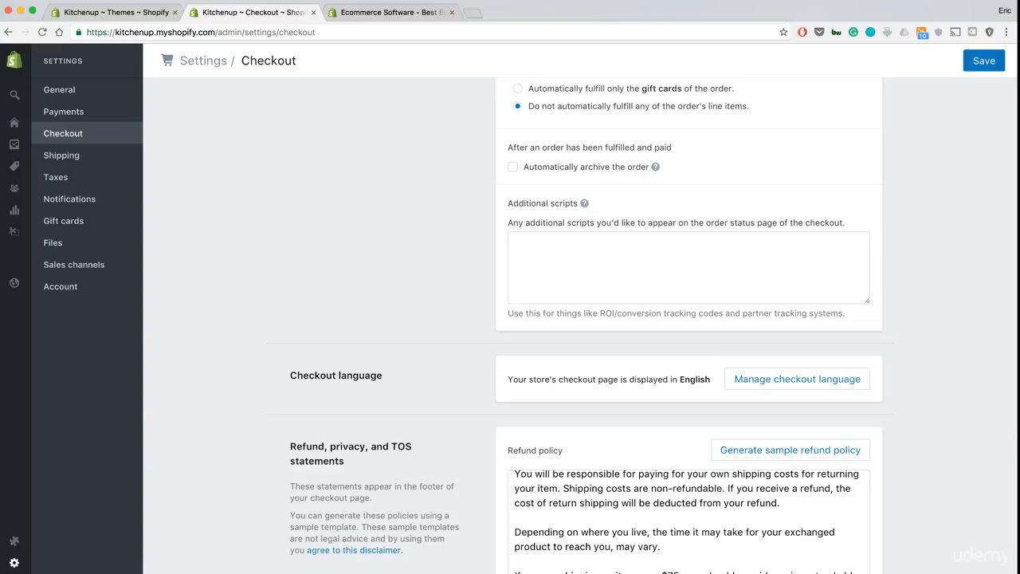
scroll(689, 327, up, 15)
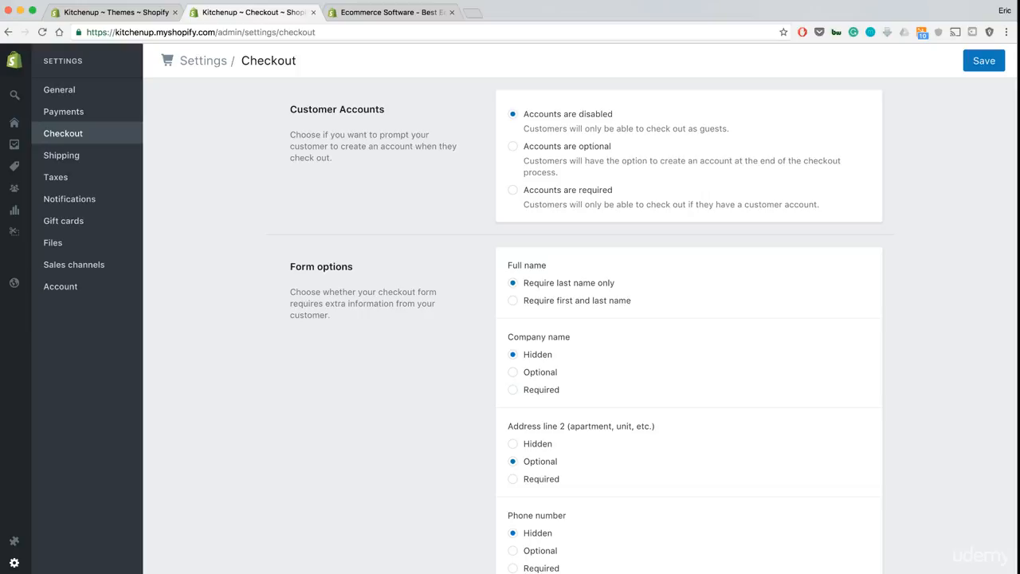
click(512, 145)
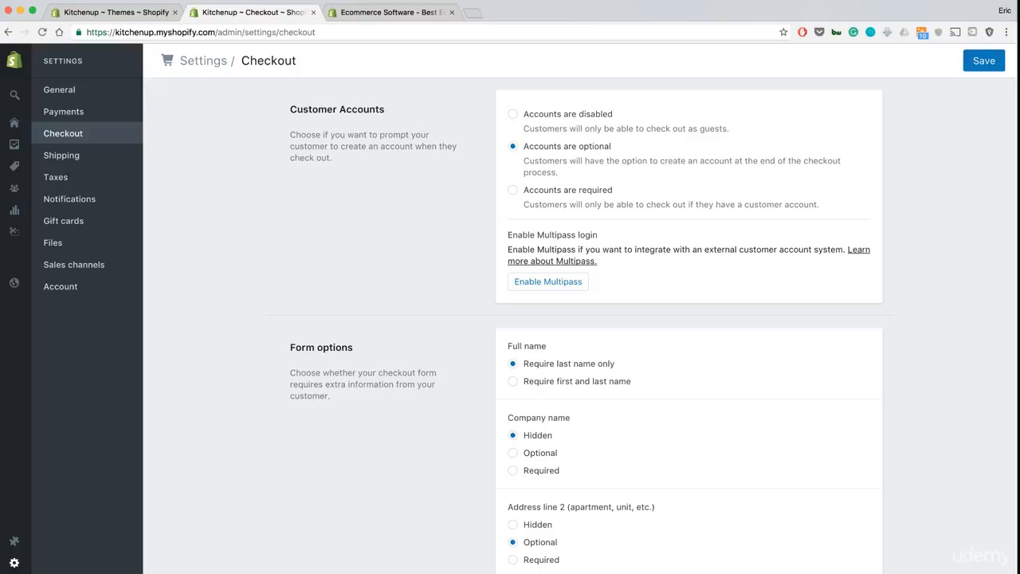
click(792, 2)
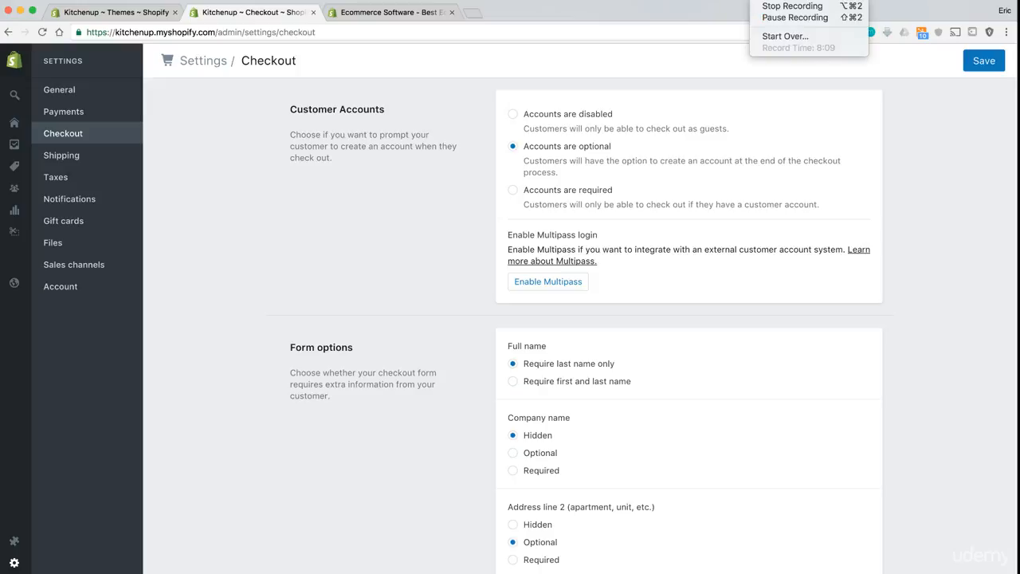